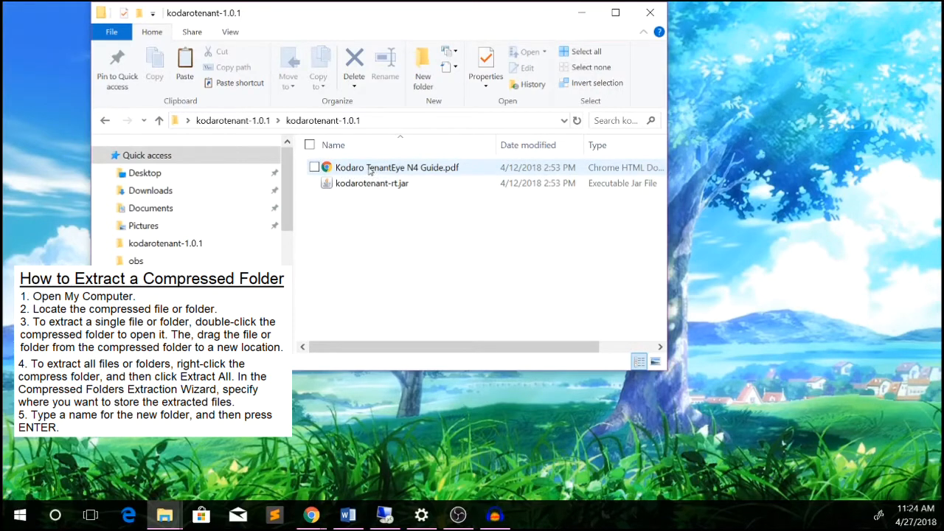
Open Kodaro TenantEye N4 Guide.pdf in Chrome, skim its contents, then minimize the browser.
double_click(371, 169)
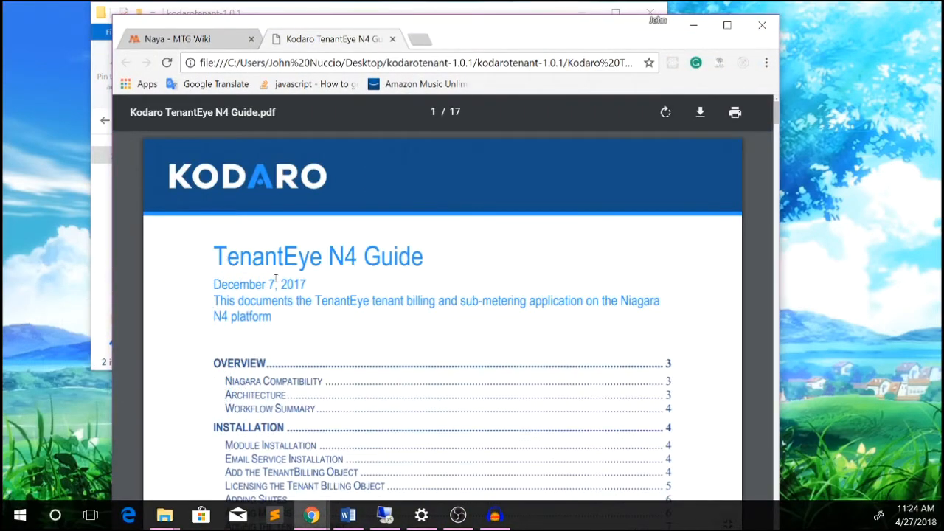
scroll(276, 279, "down", 5)
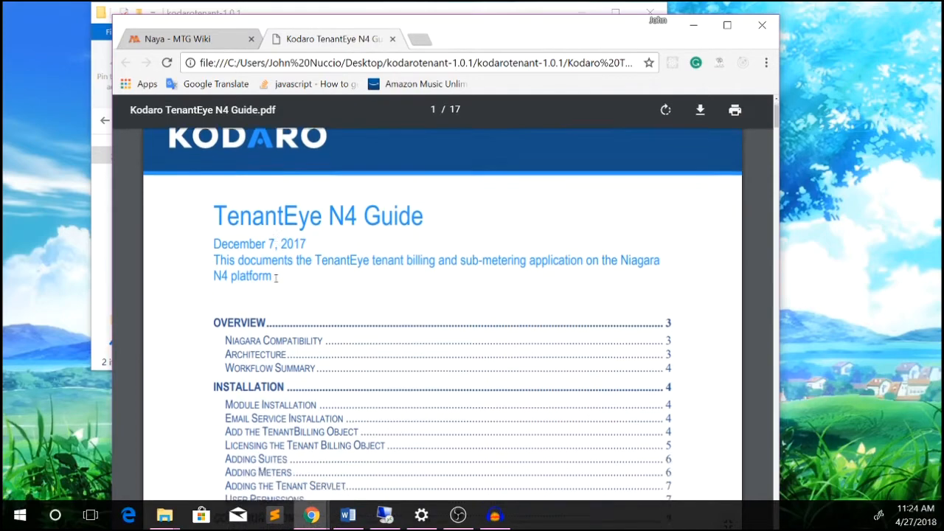
scroll(276, 278, "down", 5)
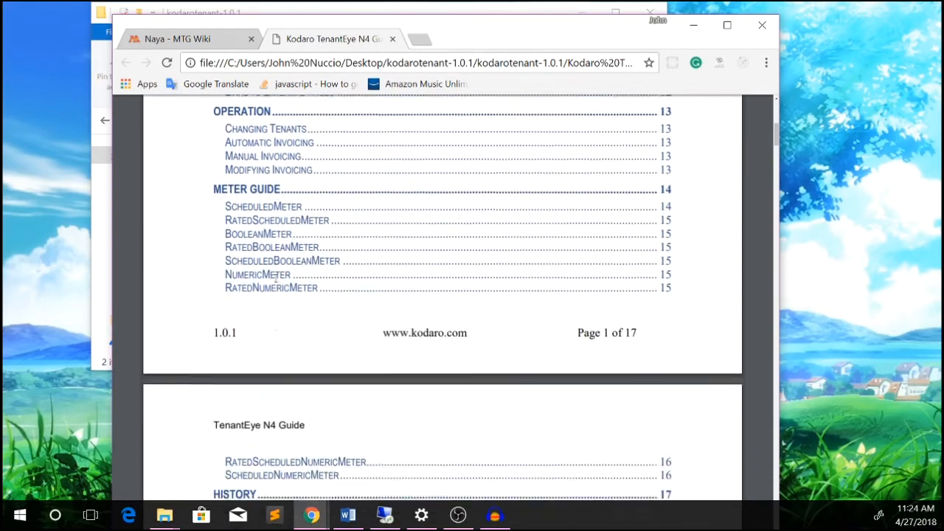
scroll(276, 278, "up", 10)
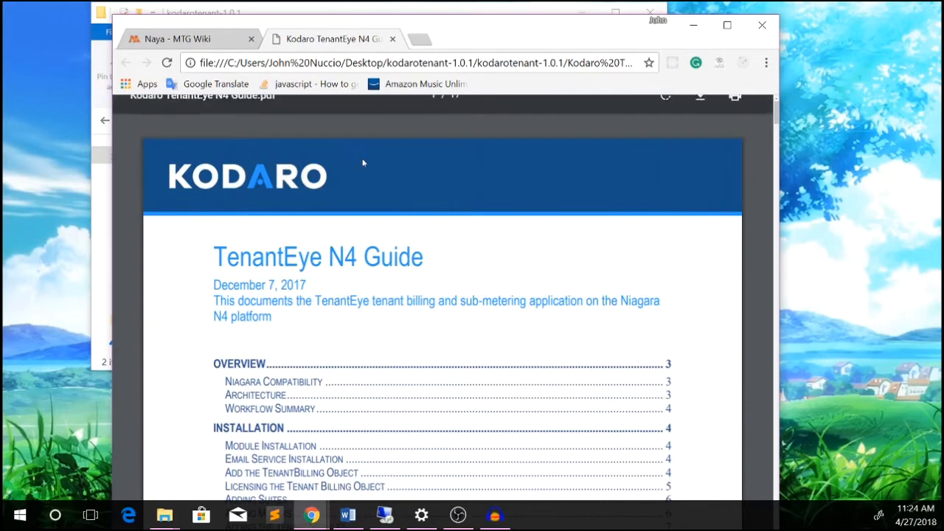
left_click(694, 25)
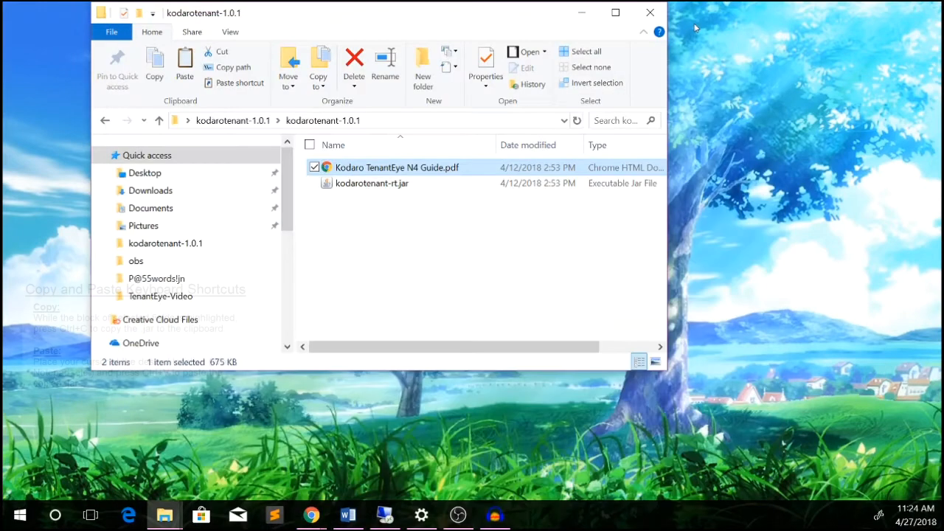
Copy kodarotenant-rt.jar to the clipboard.
left_click(353, 186)
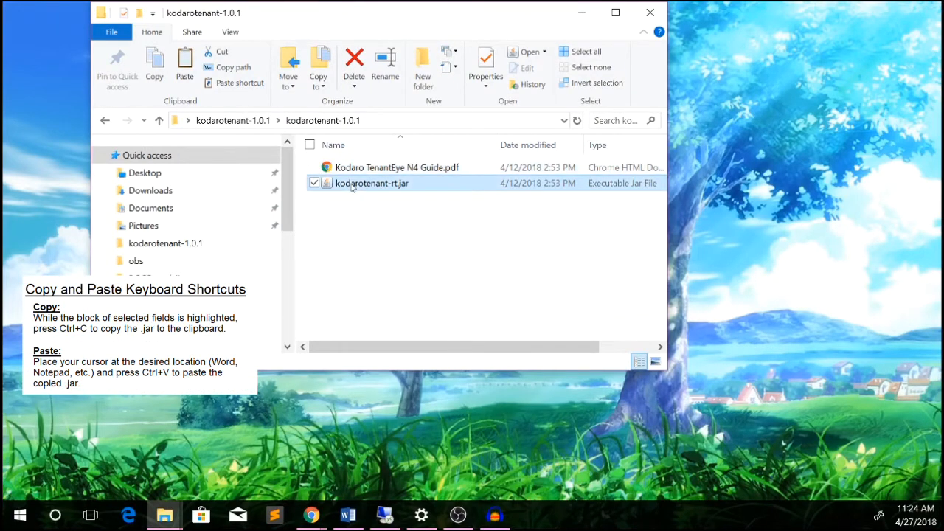
right_click(352, 187)
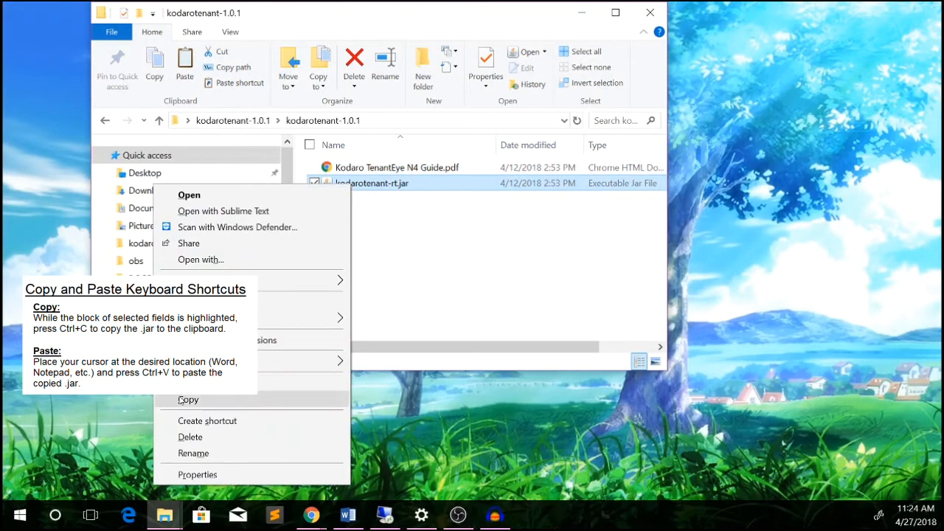
left_click(185, 399)
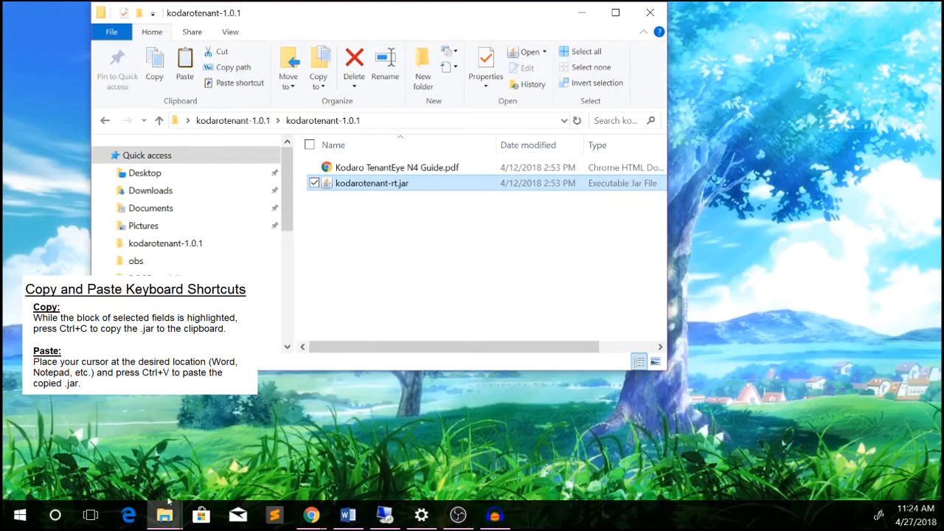
Paste the jar into C:\Niagara\Niagara-4.4.73.24\modules and minimize File Explorer.
mouse_move(163, 516)
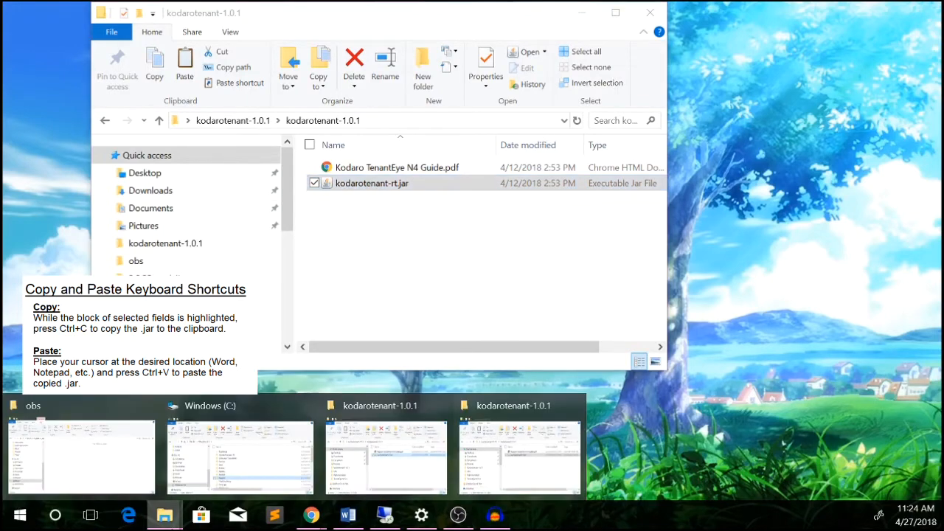
left_click(220, 435)
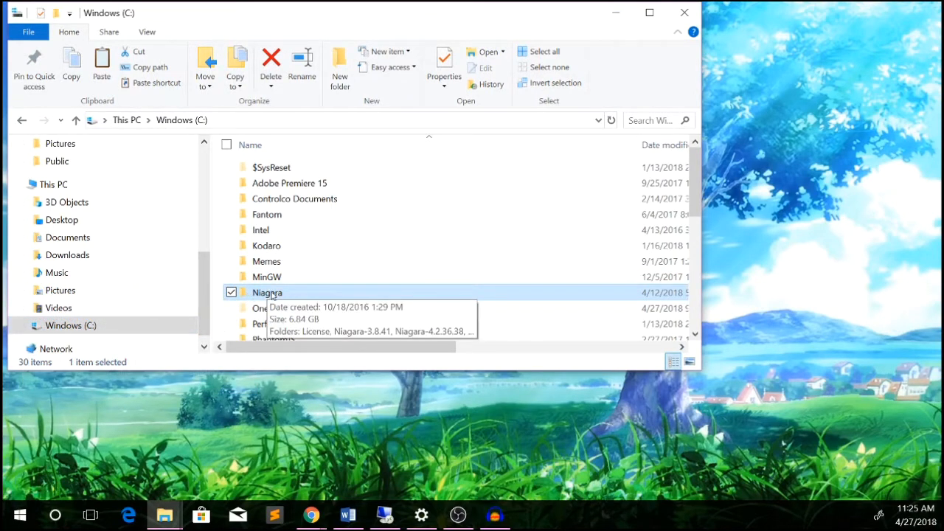
double_click(272, 294)
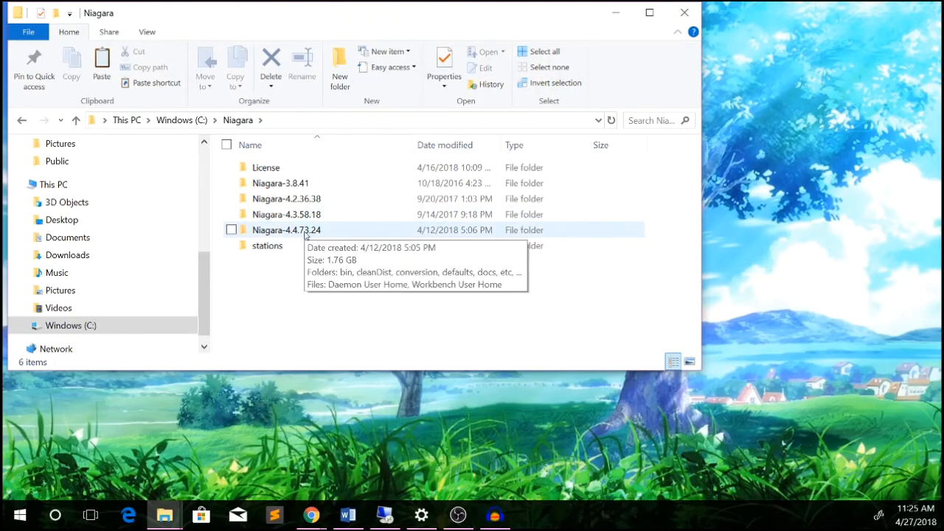
double_click(305, 232)
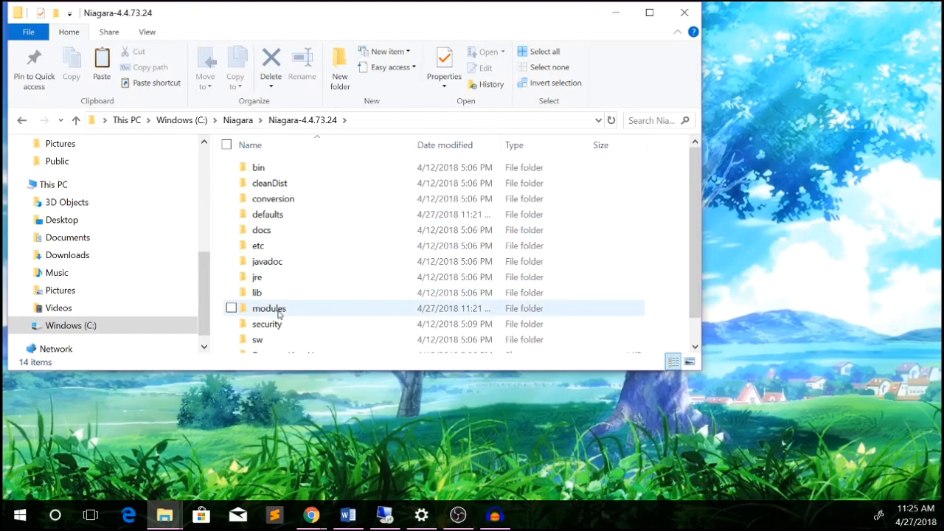
double_click(279, 314)
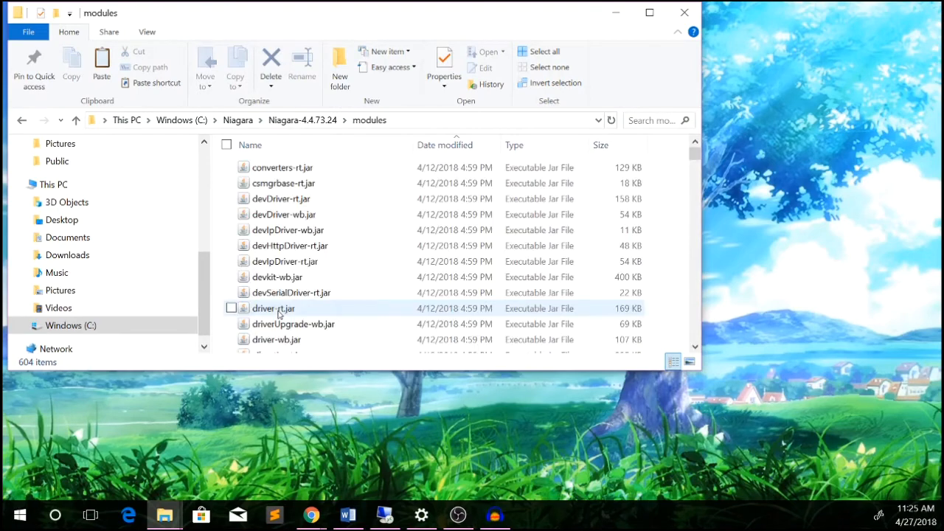
right_click(598, 201)
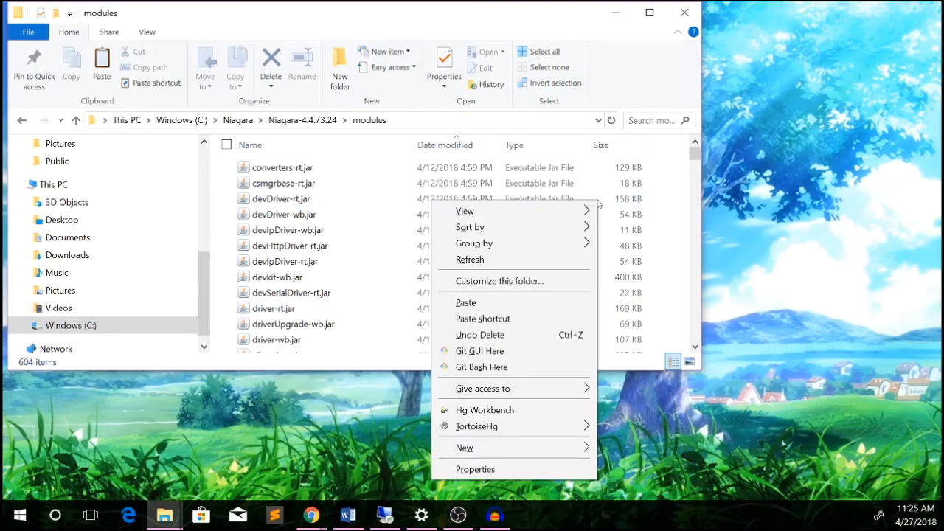
left_click(499, 302)
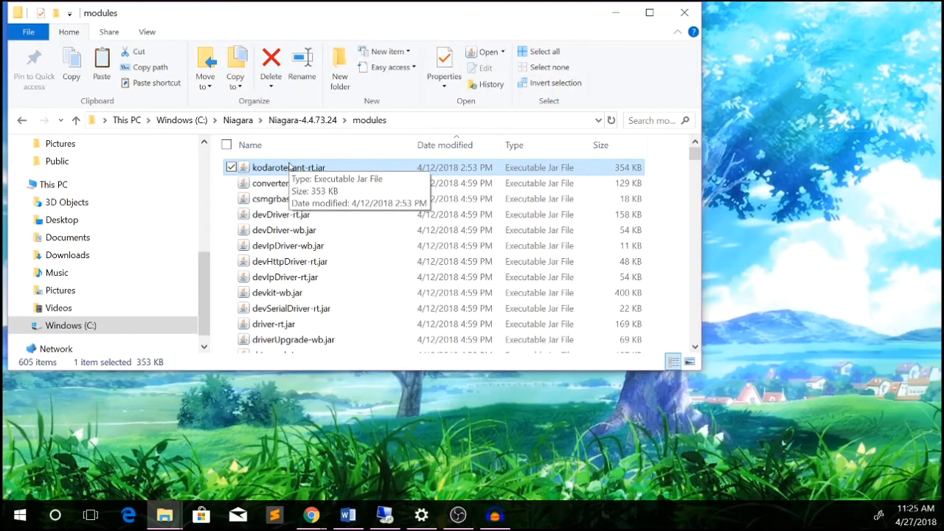
left_click(613, 14)
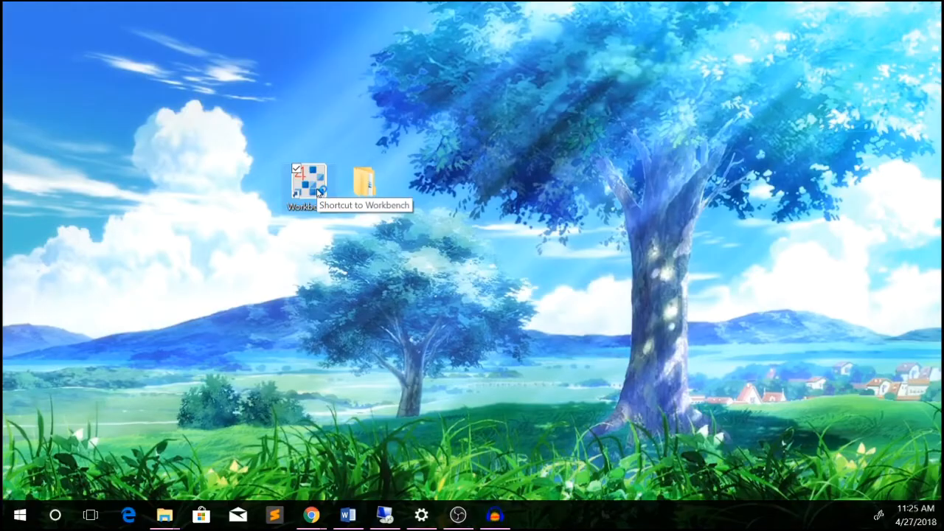
Launch Niagara Workbench and connect to My Host's Platform.
double_click(309, 182)
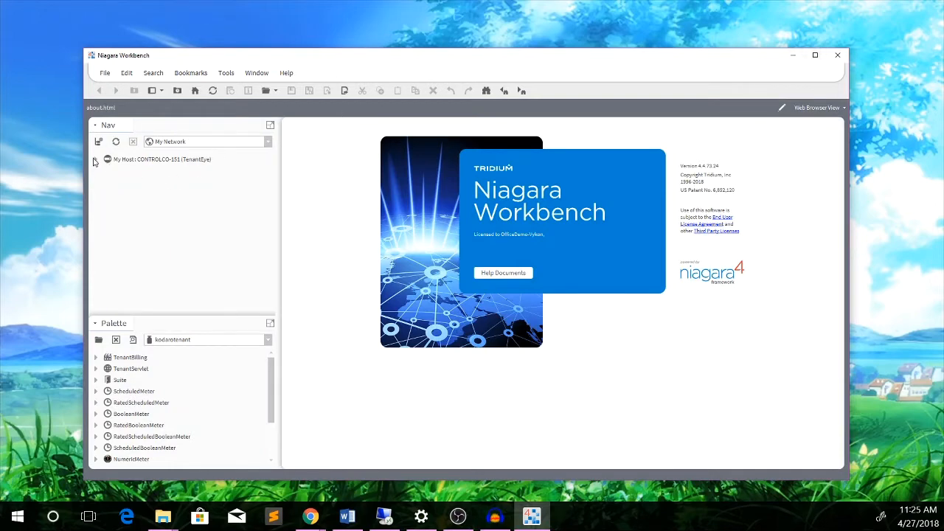
left_click(95, 160)
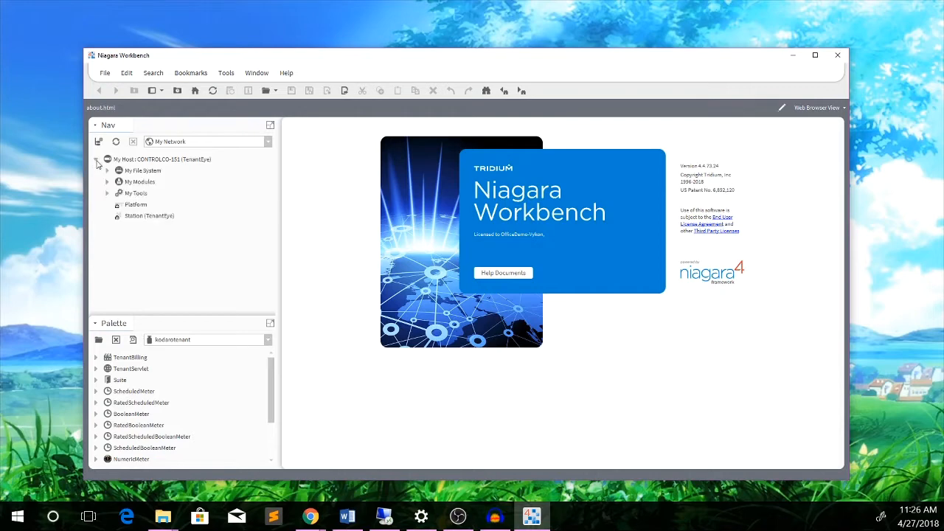
left_click(131, 206)
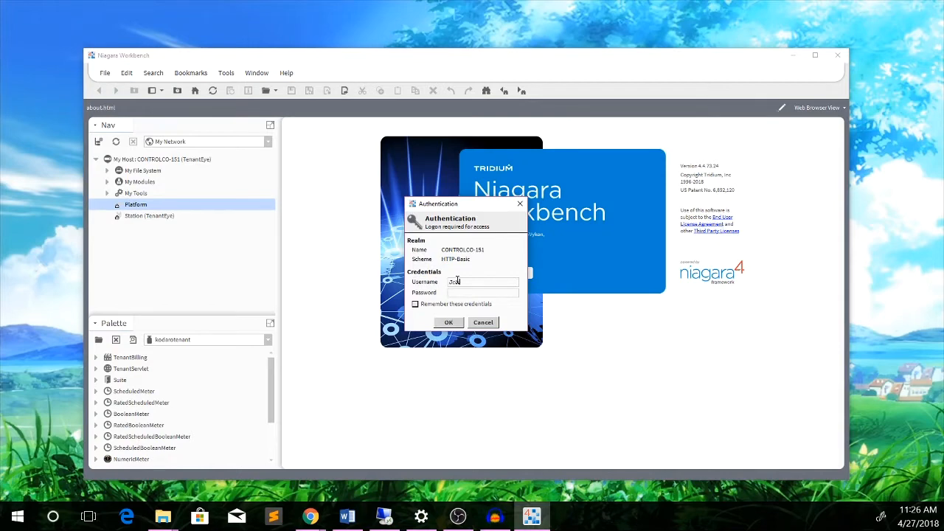
Log in to the Platform with the username and password, then expand it to list its tools.
left_click(468, 303)
left_click(415, 306)
left_click(465, 293)
type("••••••••••")
left_click(450, 323)
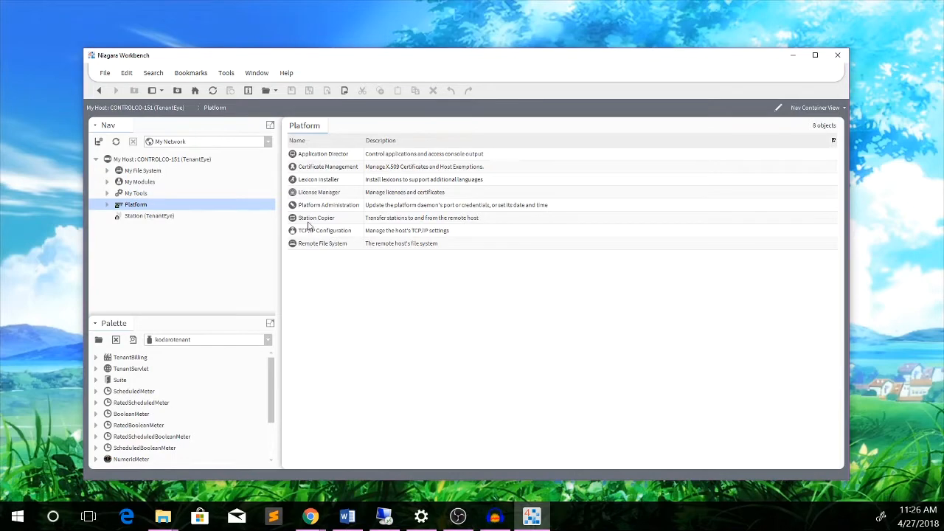
left_click(108, 206)
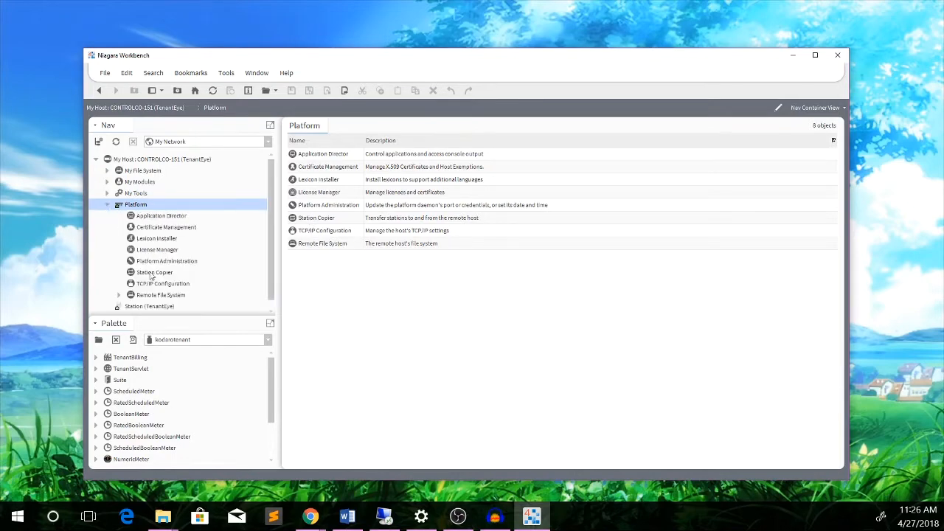
Open the Station Copier and select the local TenantEye station.
left_click(325, 219)
double_click(325, 219)
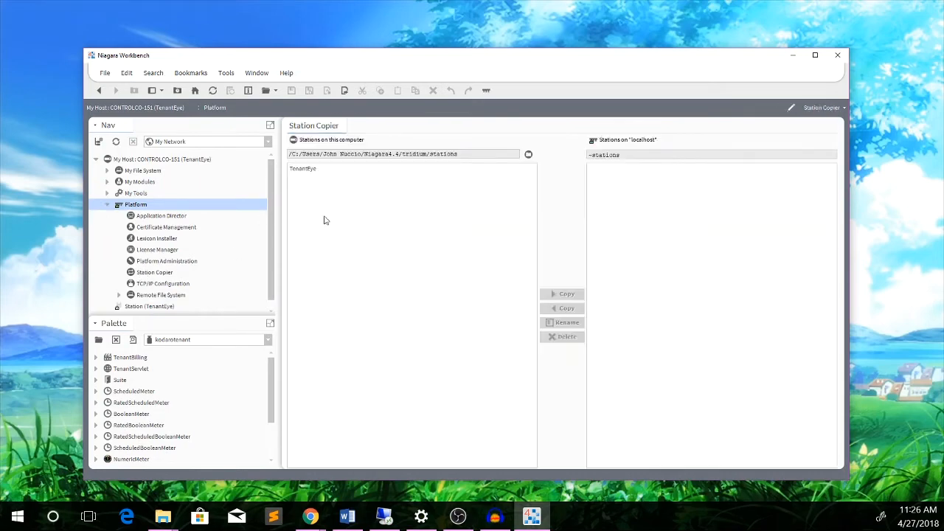
left_click(305, 170)
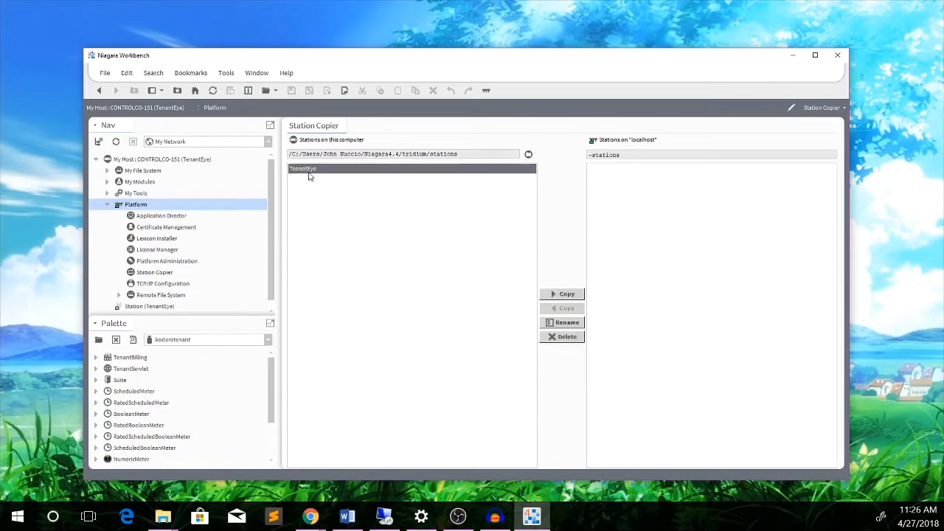
Copy TenantEye to localhost with start-after-install and auto-start, then open the Application Director.
left_click(557, 294)
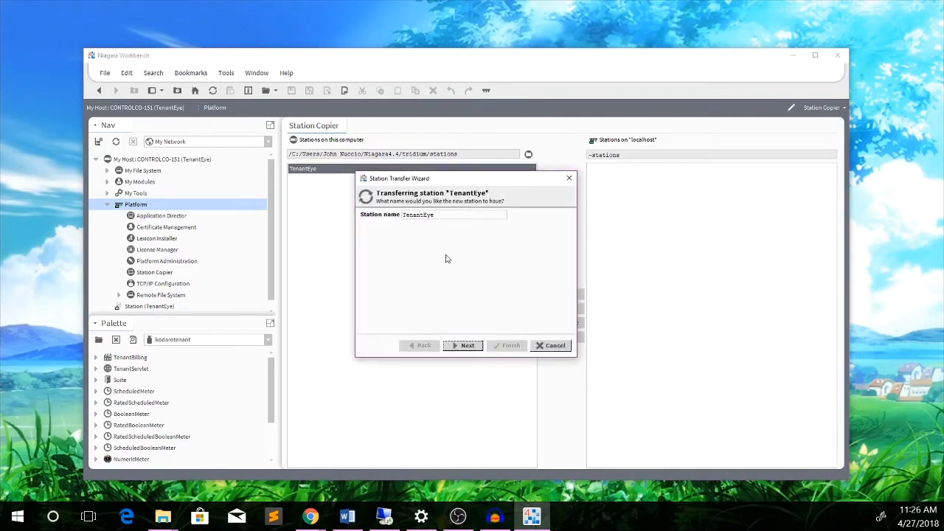
left_click(466, 345)
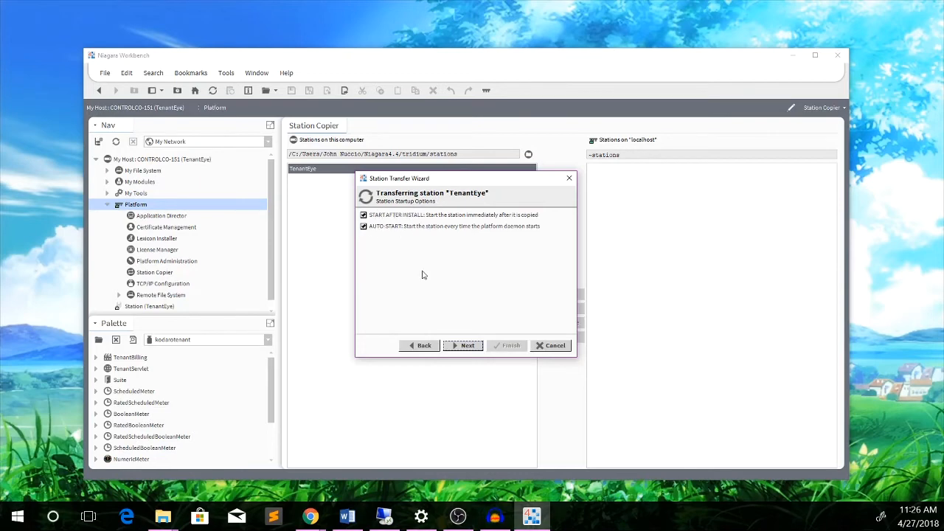
left_click(458, 345)
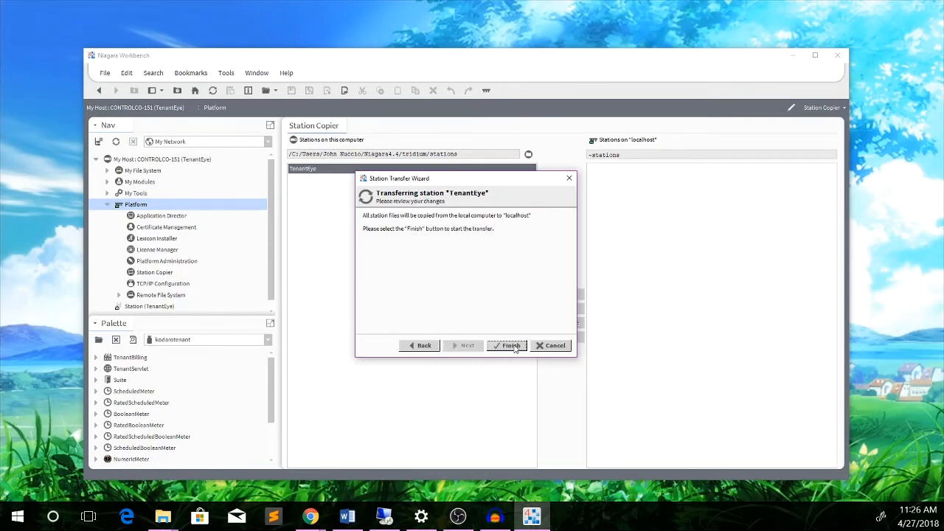
left_click(514, 346)
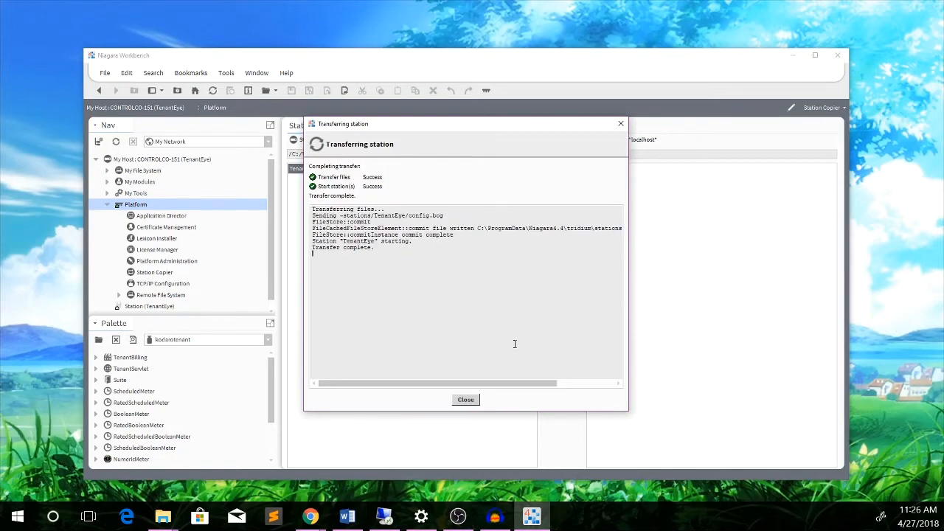
left_click(467, 402)
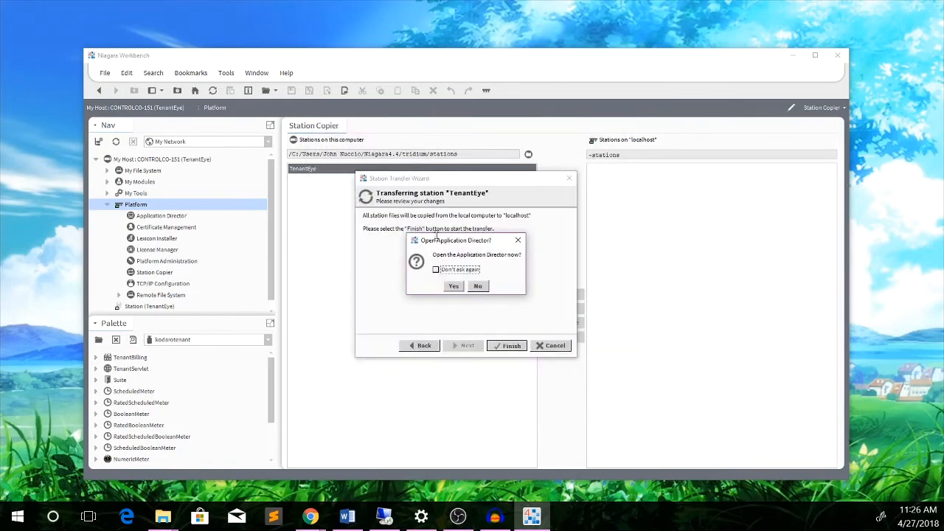
left_click(453, 286)
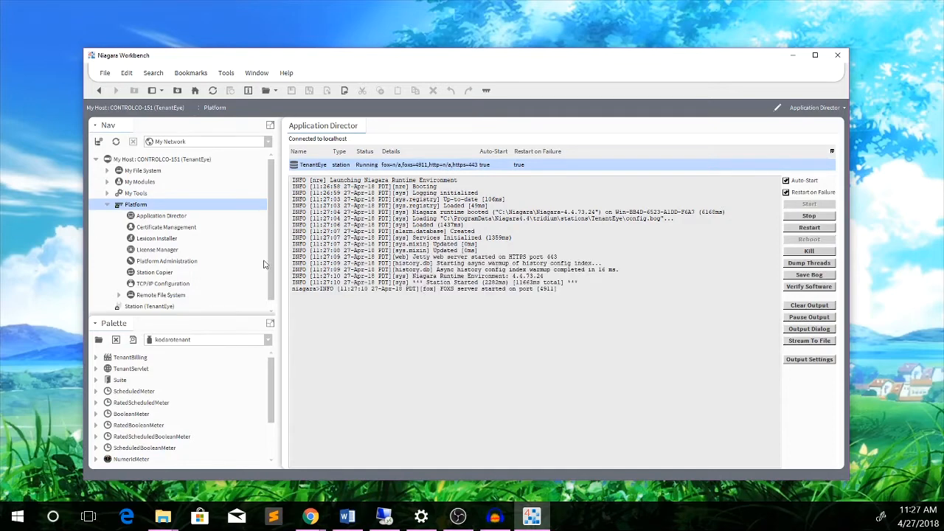
Close the kodarotenant palette.
left_click(116, 340)
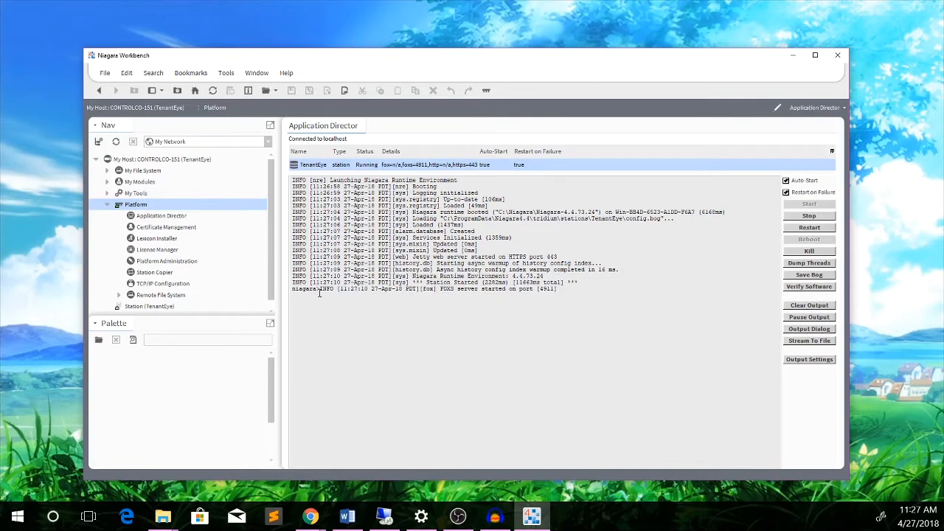
right_click(107, 208)
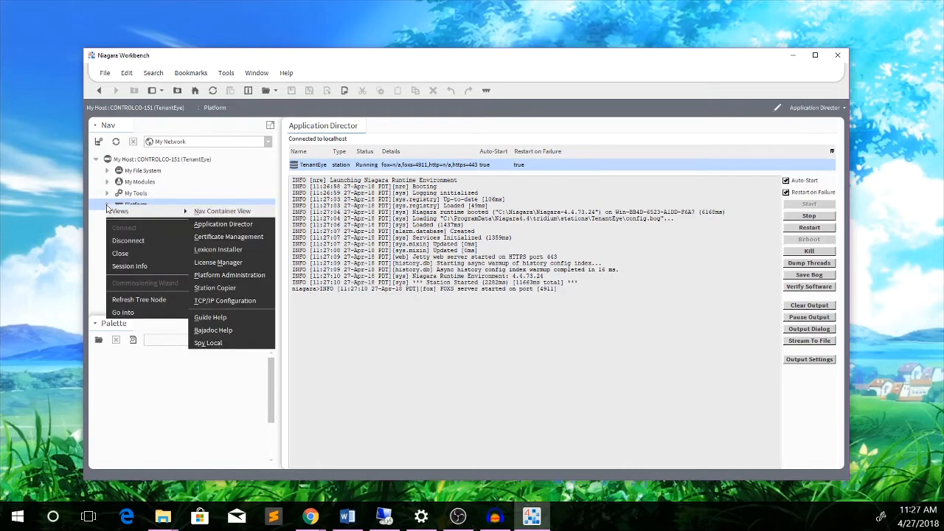
left_click(91, 264)
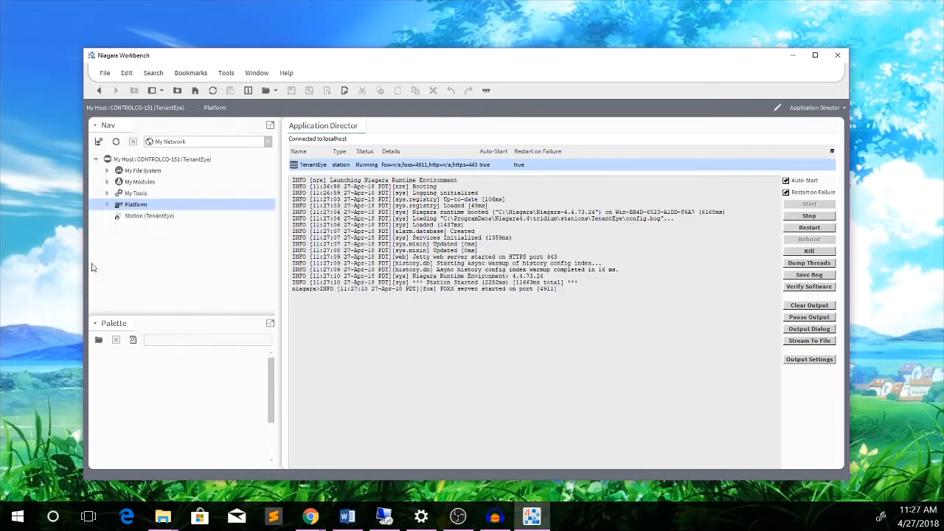
Log in to the TenantEye station with the station password.
left_click(144, 216)
double_click(140, 217)
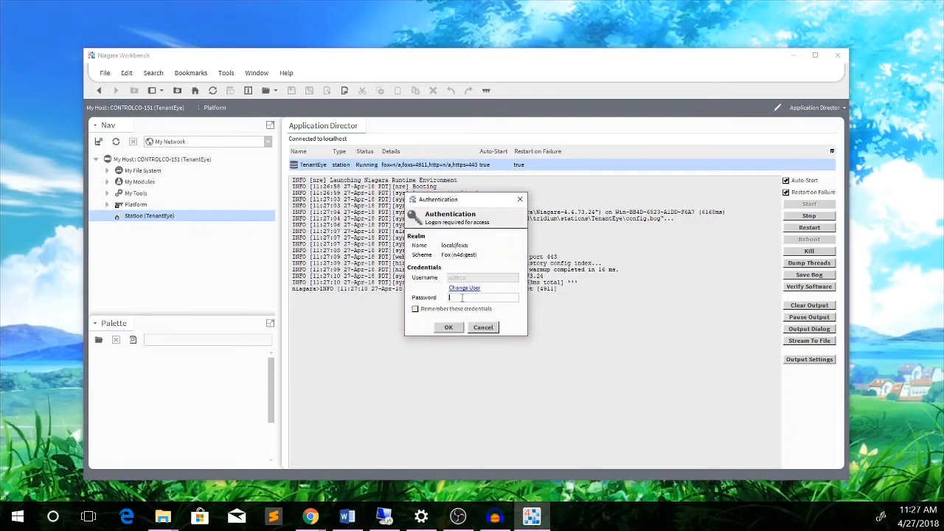
left_click(463, 298)
type("•••••")
left_click(448, 326)
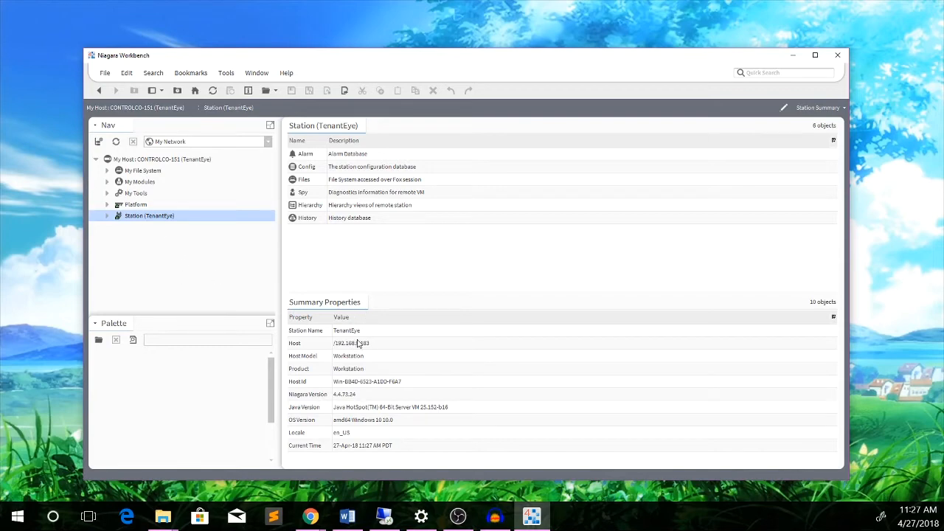
Expand Station > Config, load the kodarotenant palette via filter 'kod', and drag TenantBilling toward Config.
left_click(107, 216)
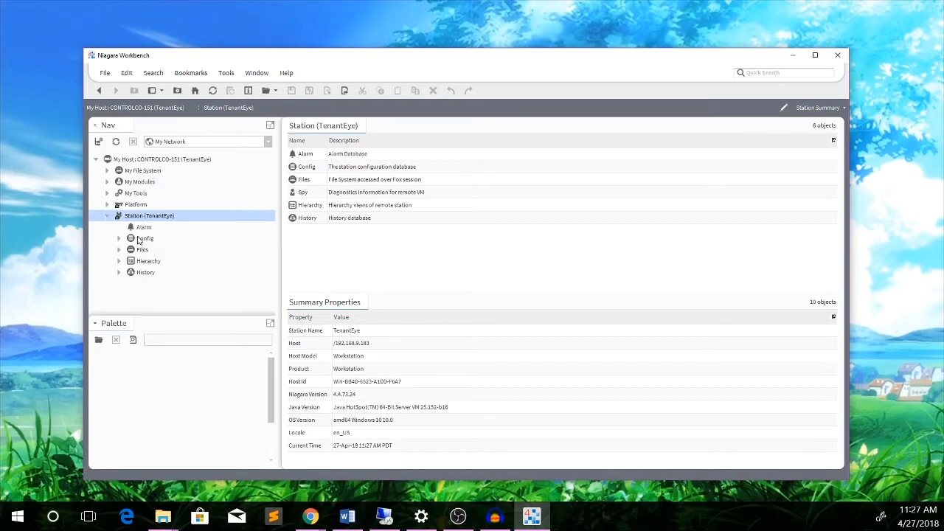
left_click(120, 239)
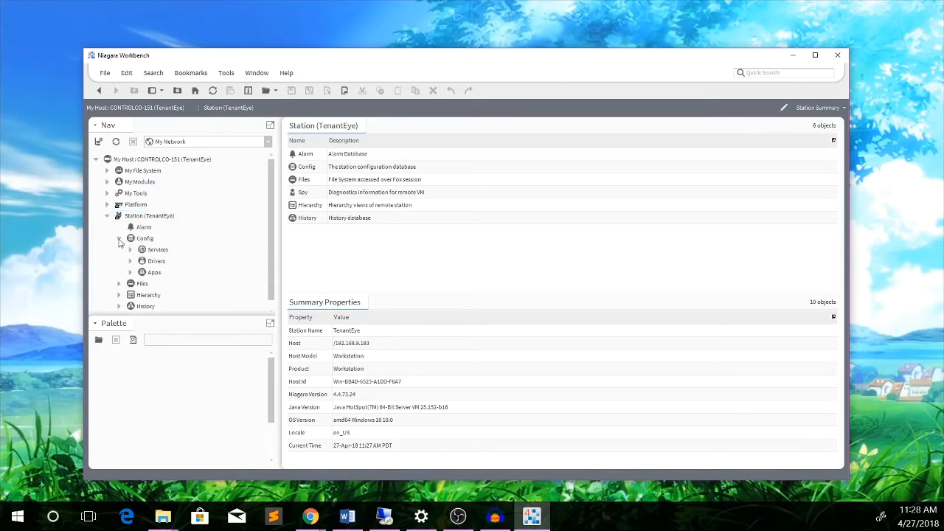
left_click(98, 340)
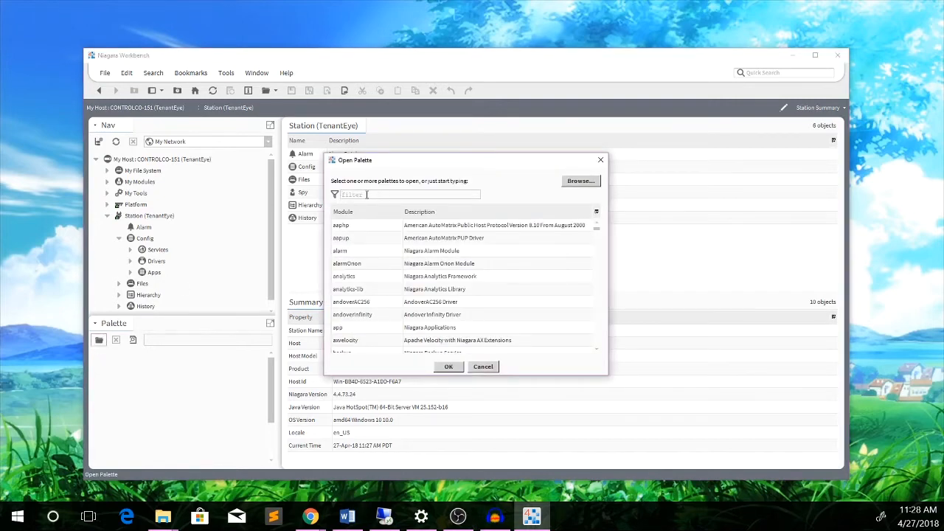
type("kod")
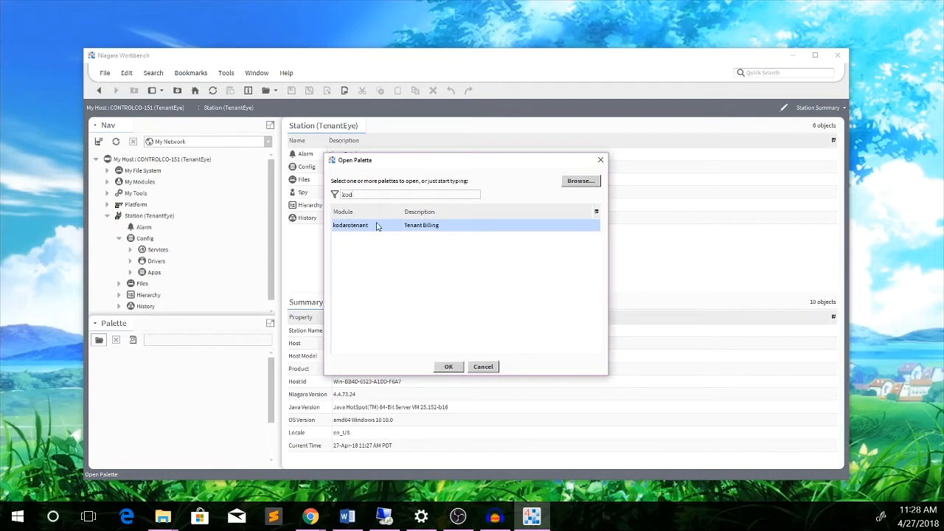
left_click(451, 368)
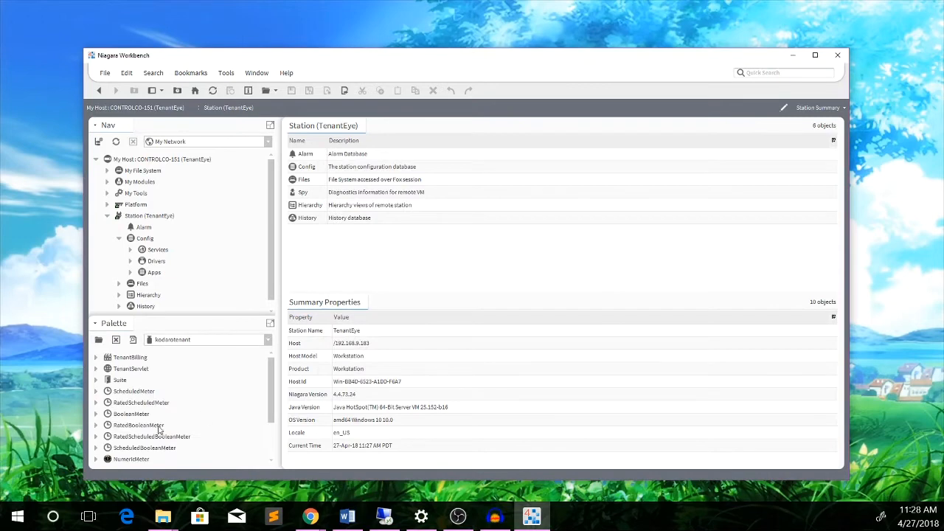
left_click(123, 358)
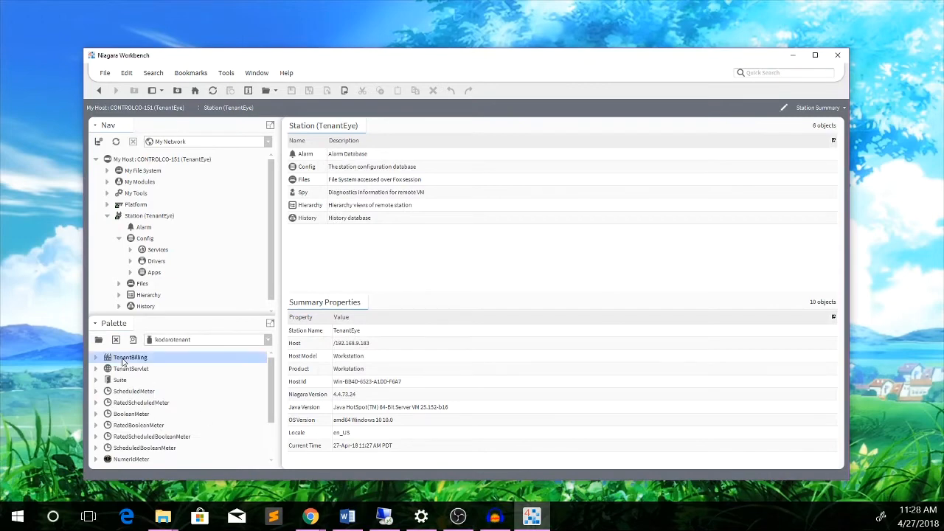
left_click_drag(123, 361, 144, 242)
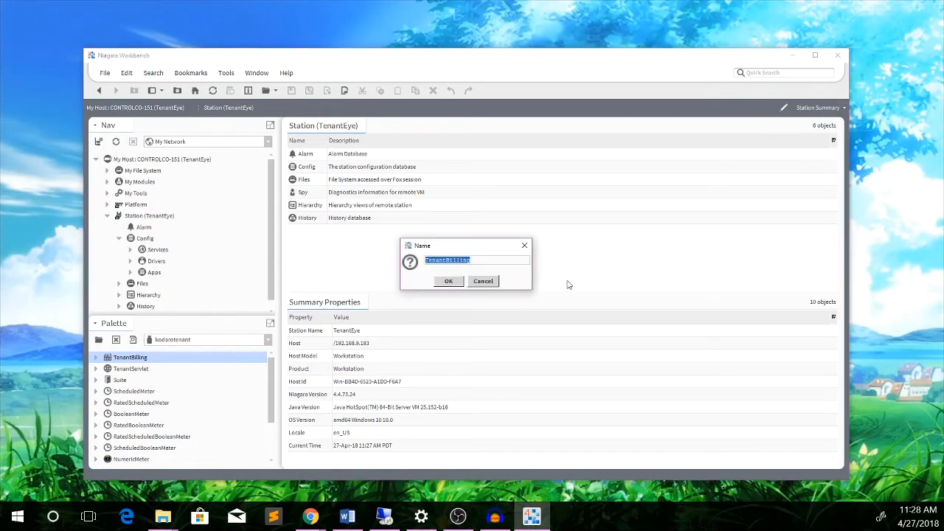
Accept the name TenantBilling, open its TenantEye view, and go to Owner Setup.
left_click(449, 281)
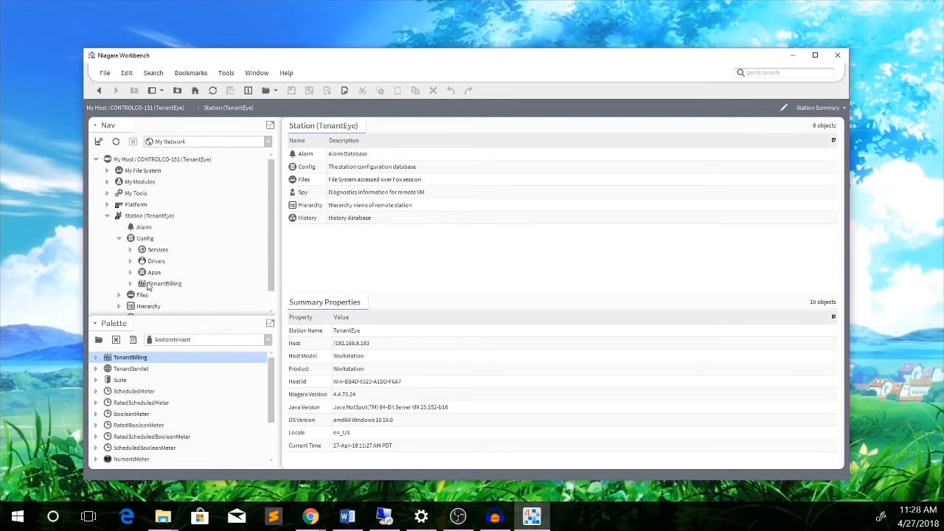
double_click(148, 286)
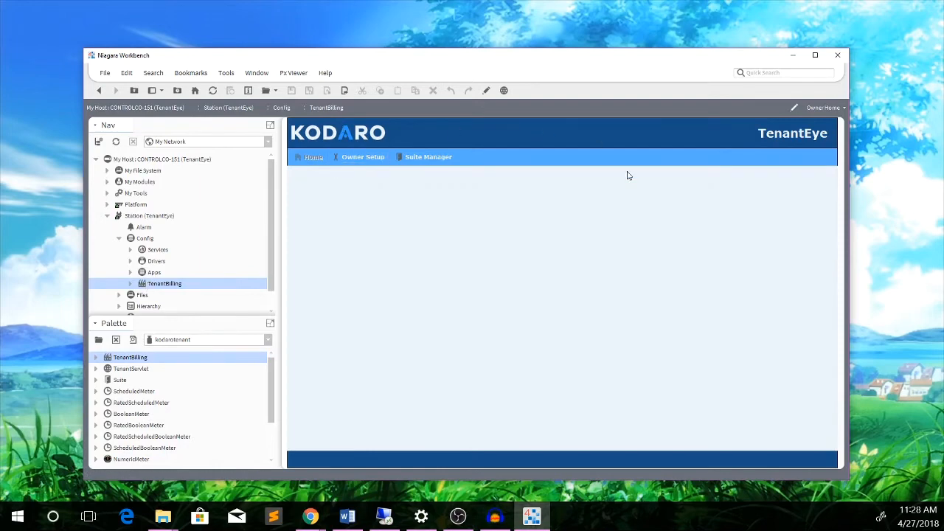
left_click(363, 159)
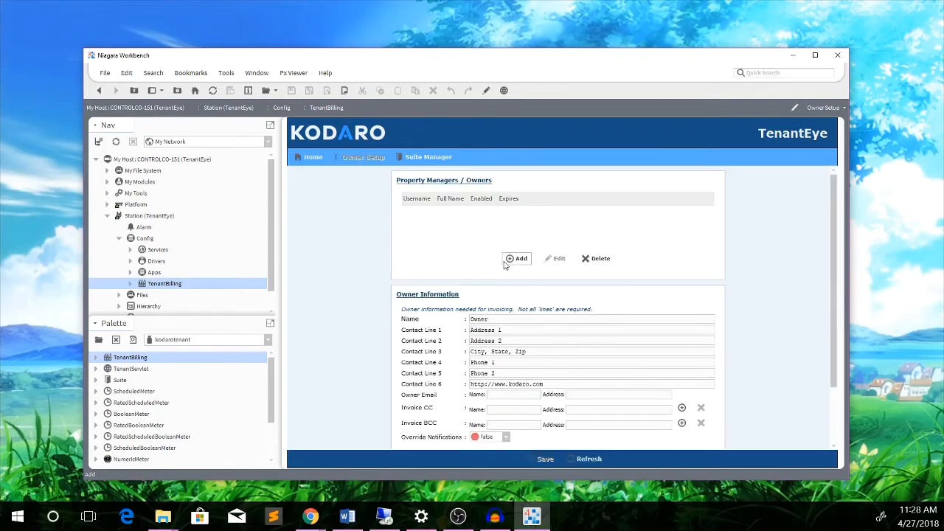
Add a new manager owner user and confirm its login name.
left_click(514, 259)
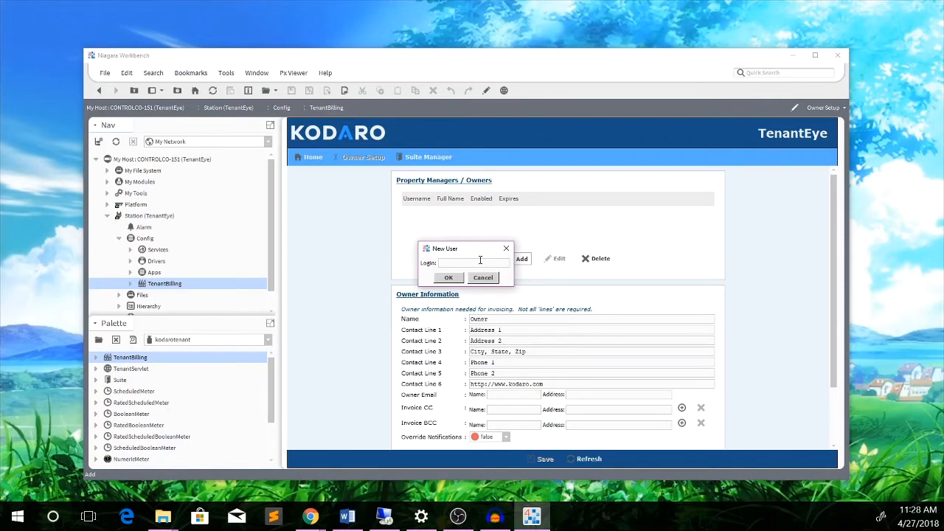
type("manager")
left_click(444, 276)
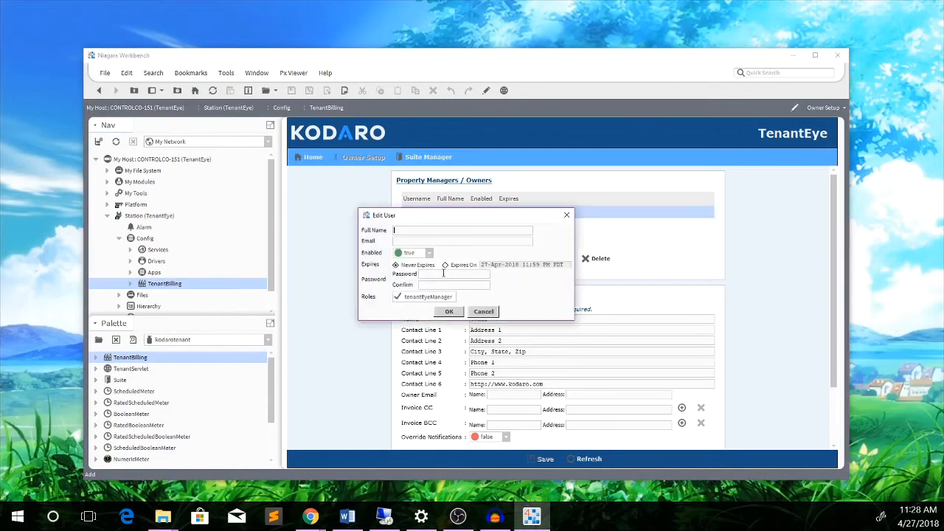
Fill in the user's full name, e-mail and password, save, and return to Home.
left_click(406, 229)
type("Kodaro Kid")
left_click(405, 241)
left_click(428, 274)
type("••••")
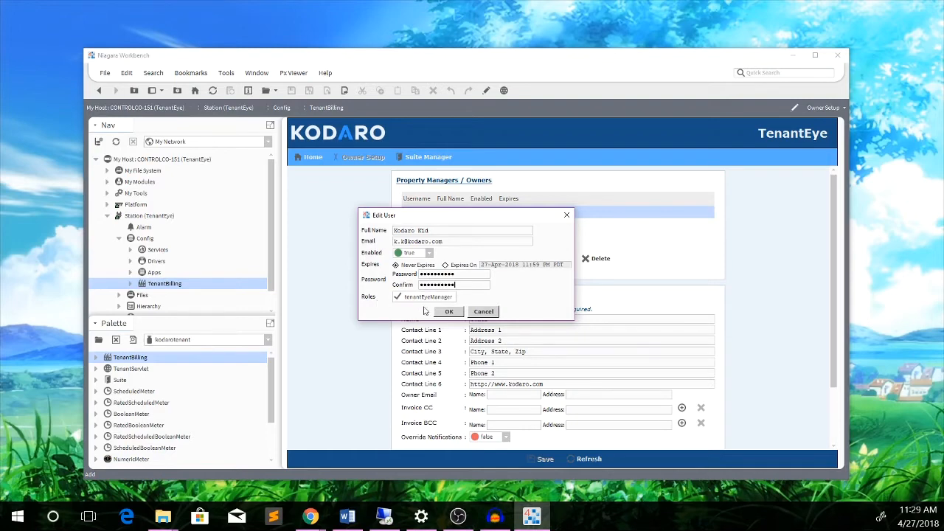
left_click(450, 312)
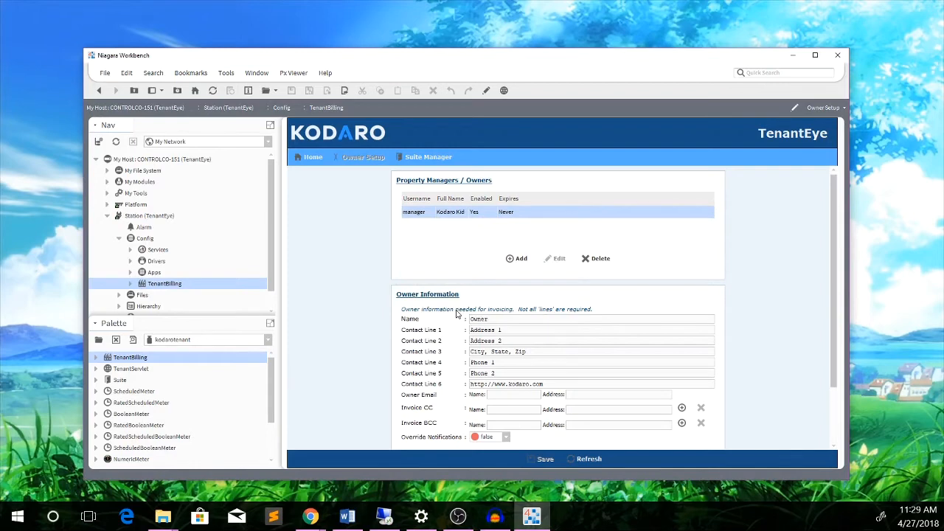
left_click(301, 162)
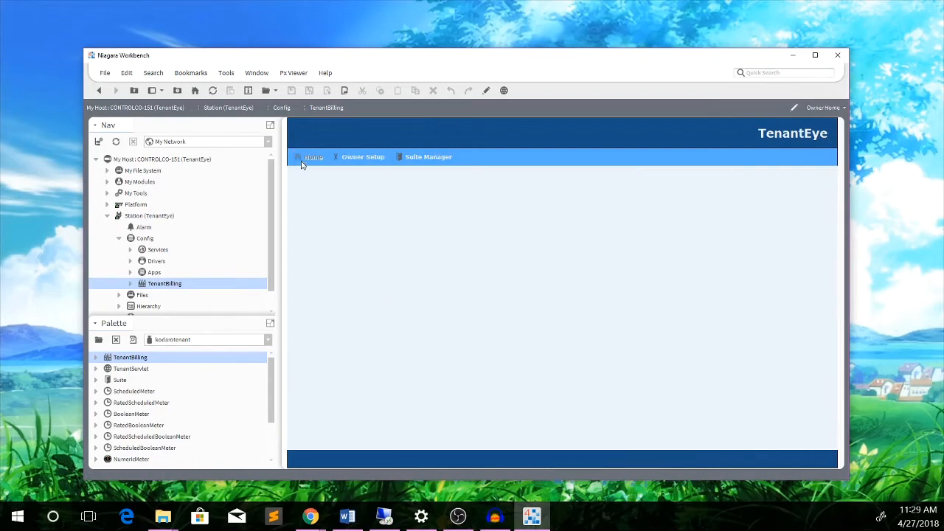
left_click(356, 157)
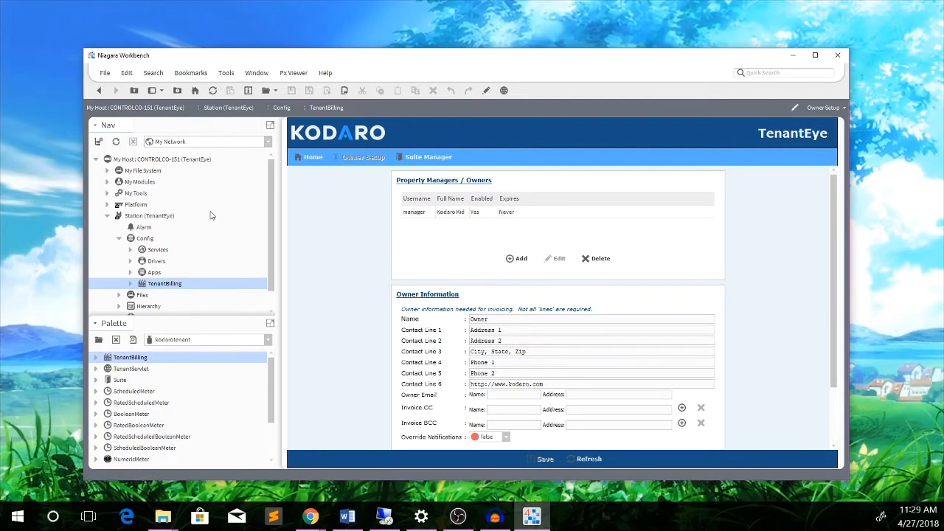
left_click(120, 239)
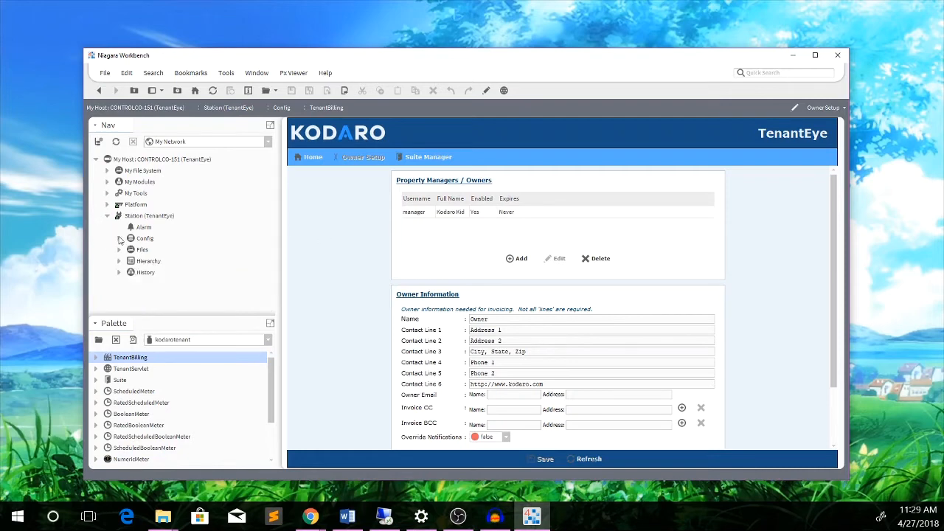
left_click(120, 239)
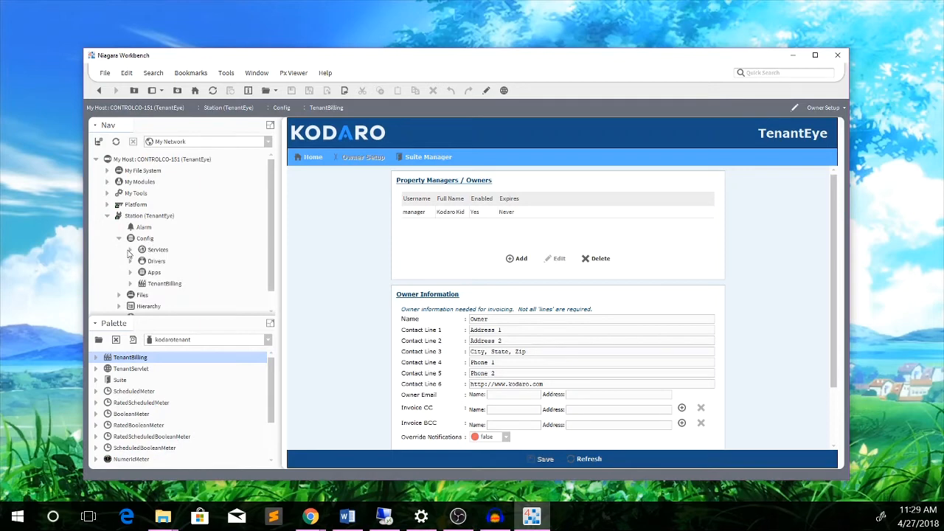
left_click(130, 250)
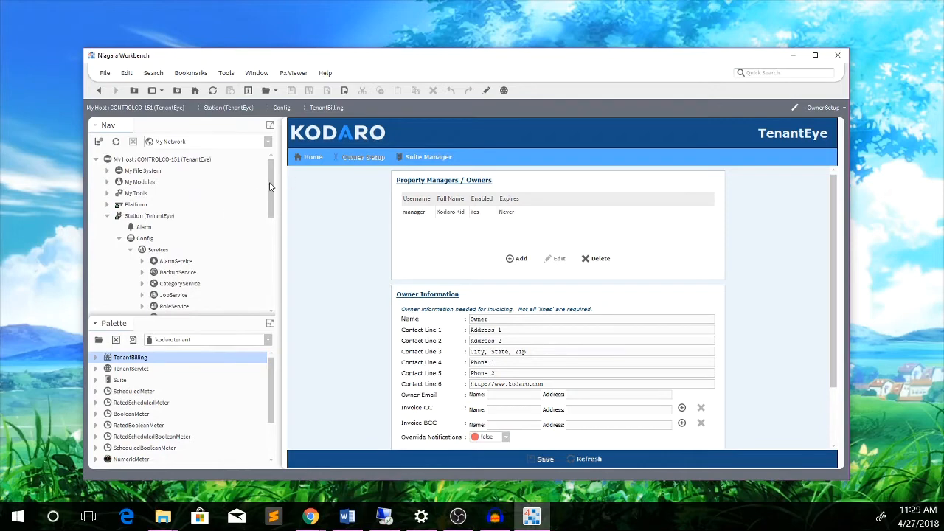
left_click_drag(272, 186, 268, 264)
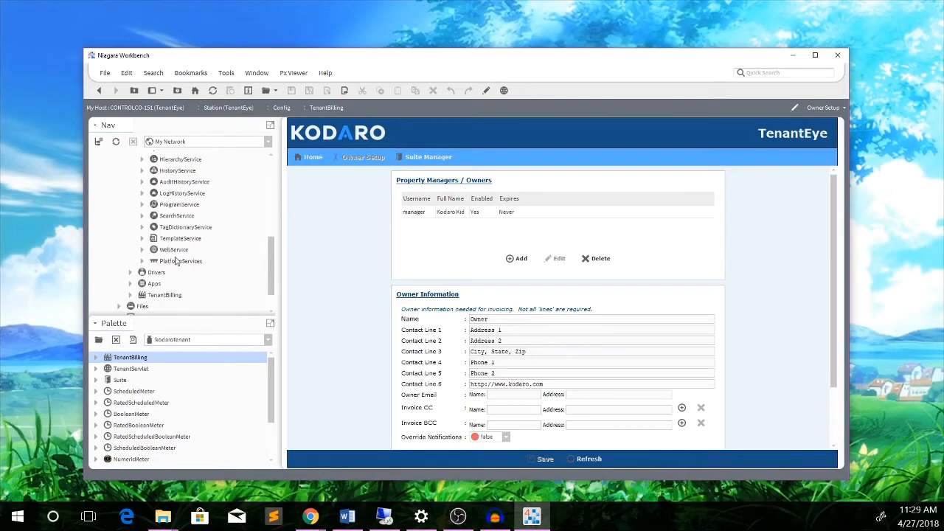
left_click(172, 255)
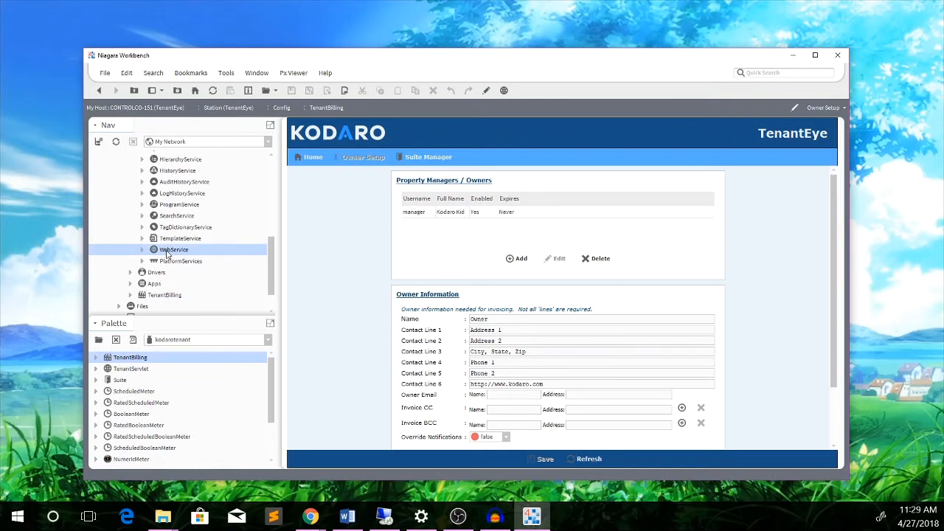
Set the WebService's Http Enabled to true and save.
double_click(167, 253)
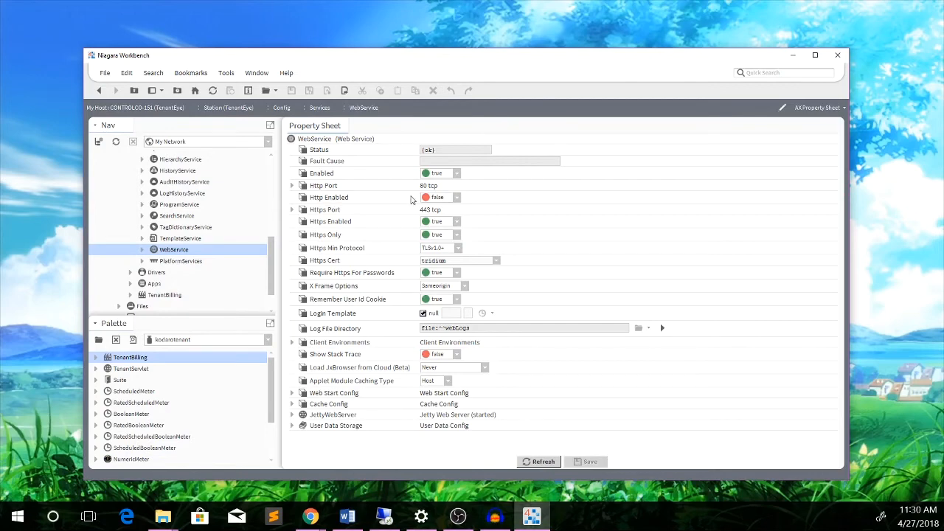
left_click(436, 198)
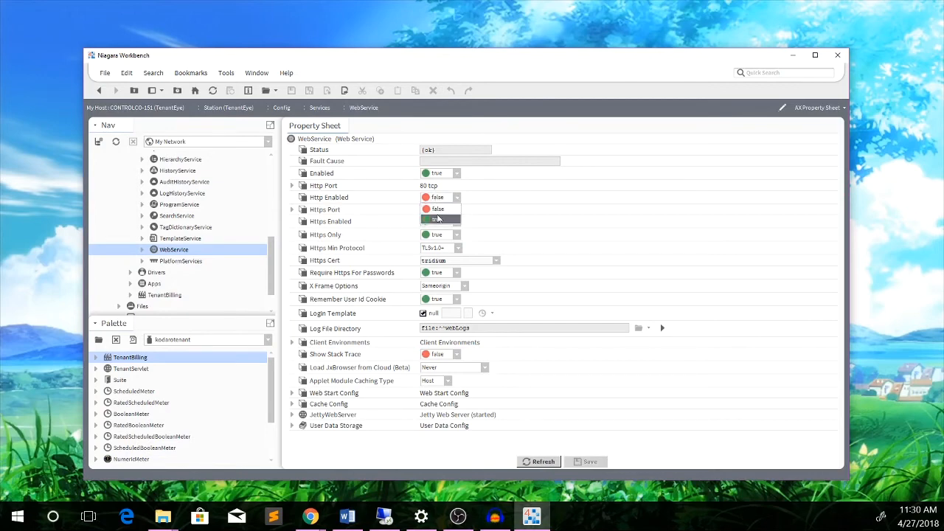
left_click(438, 213)
left_click(584, 463)
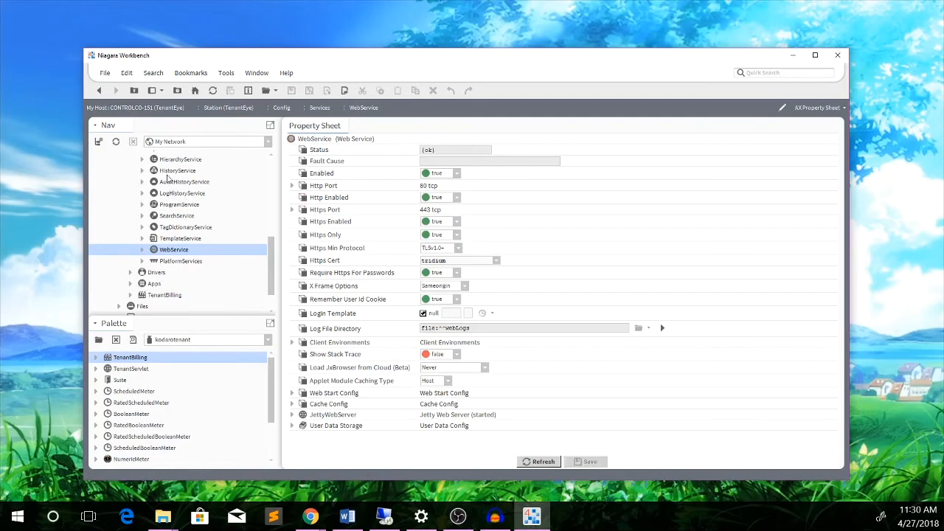
left_click_drag(269, 252, 268, 235)
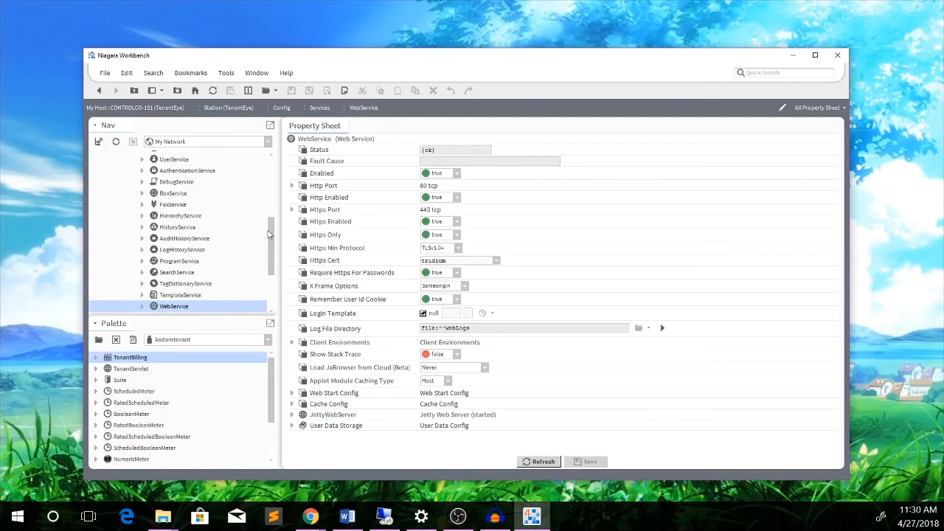
Set the FoxService's Fox Enabled to true and save.
double_click(171, 205)
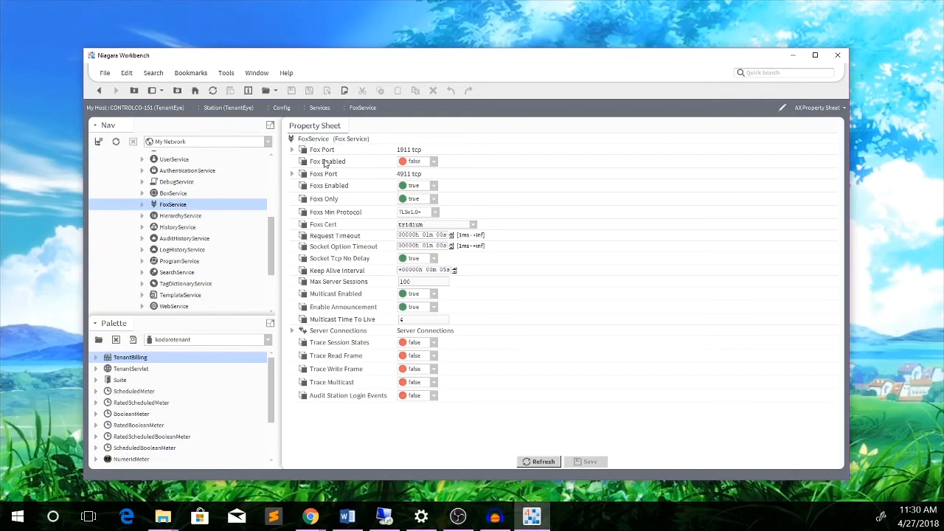
left_click(414, 162)
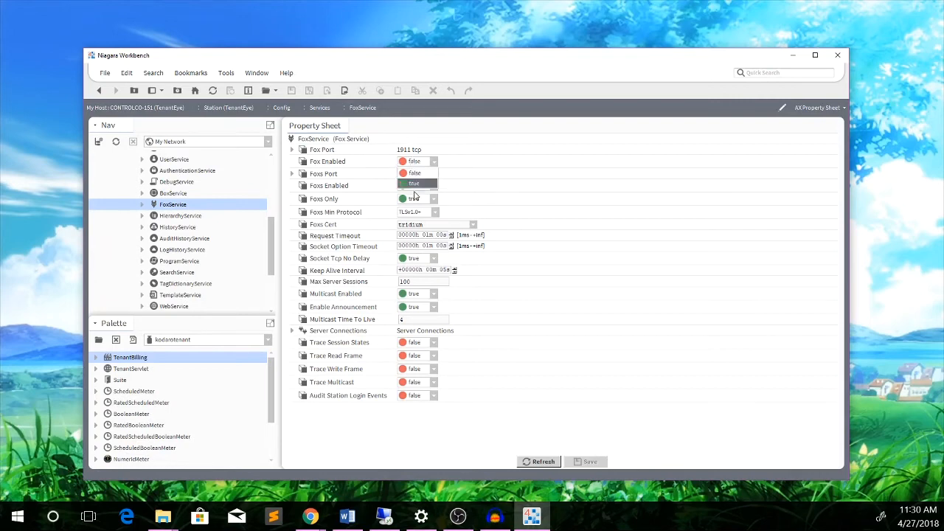
left_click(415, 185)
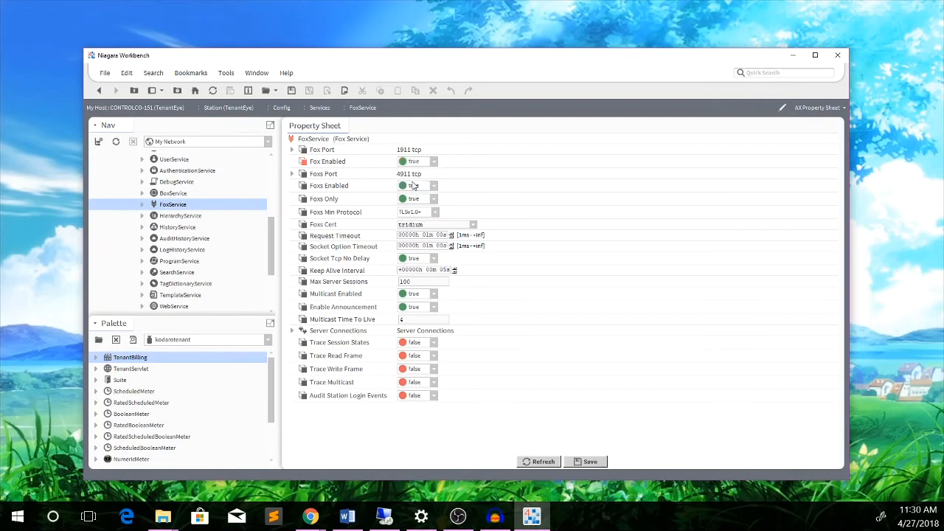
left_click(586, 462)
left_click_drag(274, 258, 279, 209)
In the Remote Desktop session's Chrome, browse to 192.168.9.183.
double_click(150, 195)
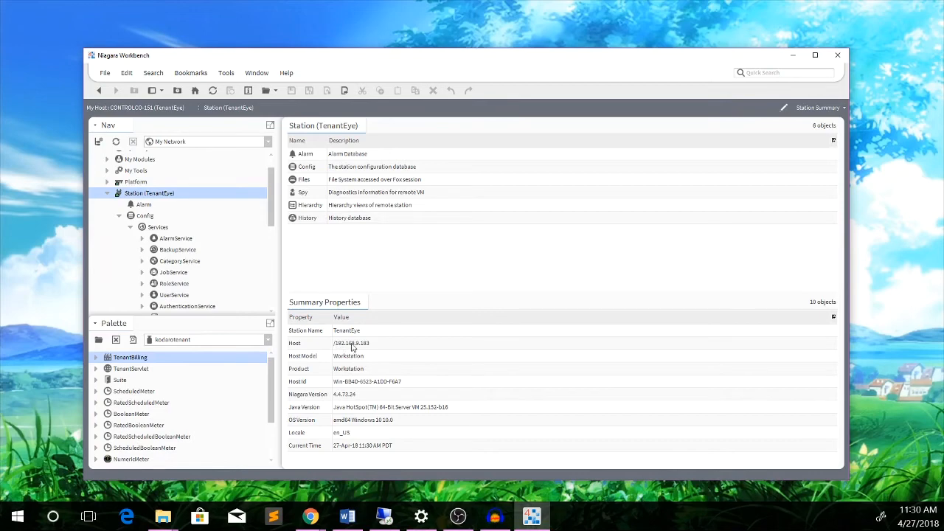
left_click(383, 516)
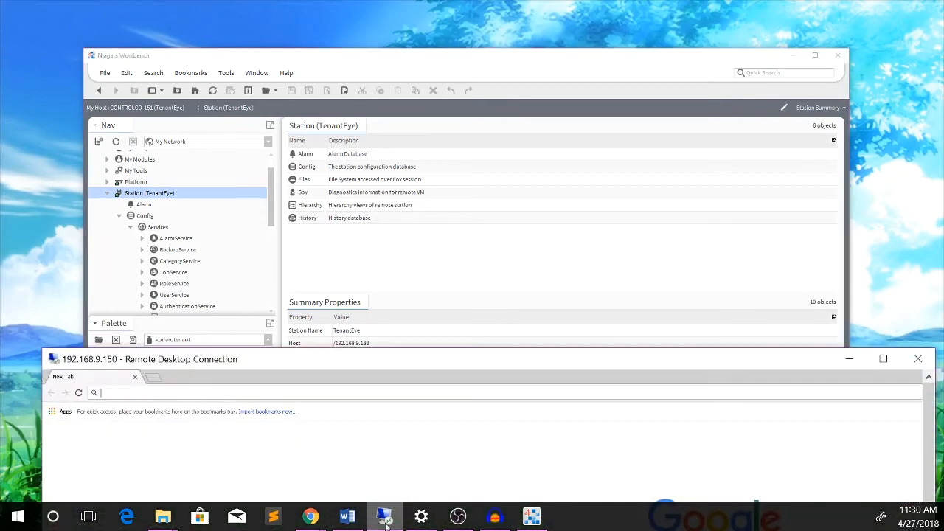
left_click(254, 394)
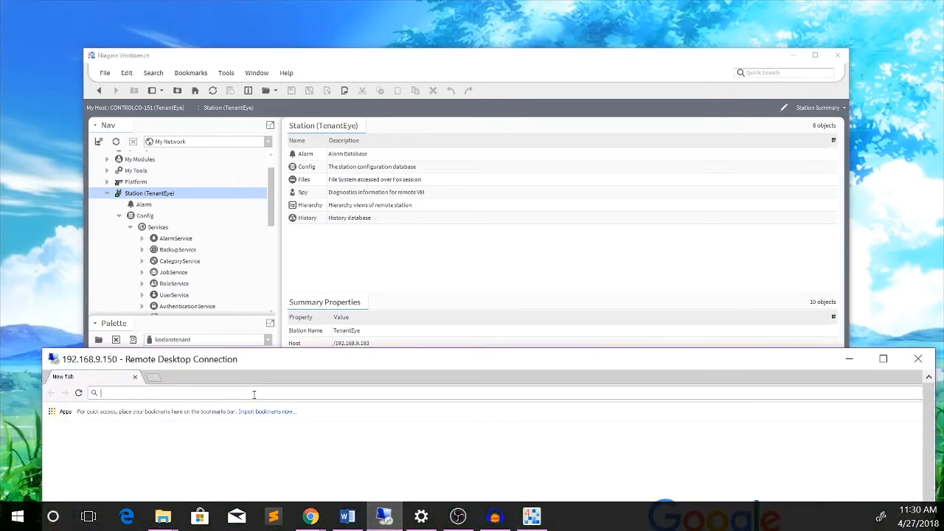
type("192")
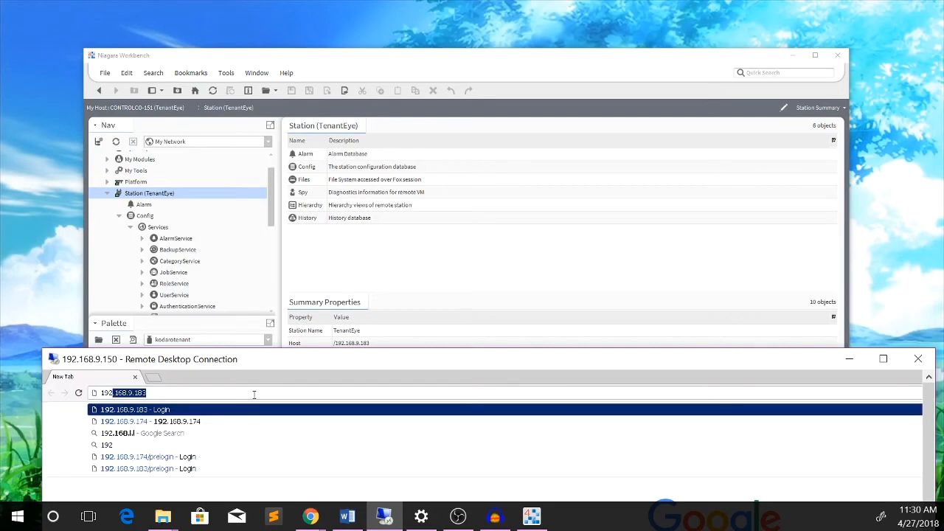
key("Return")
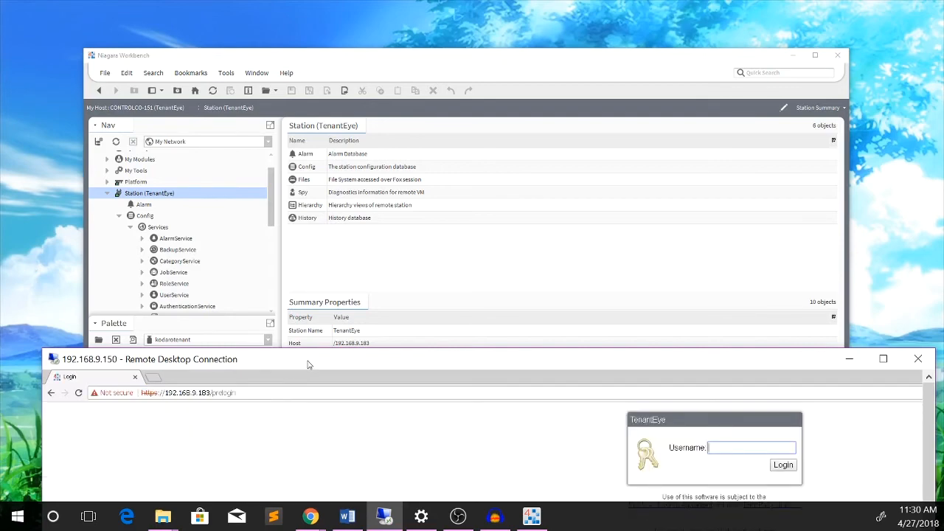
Move the Remote Desktop window near the top and clear the stray text selection.
left_click_drag(308, 365, 271, 109)
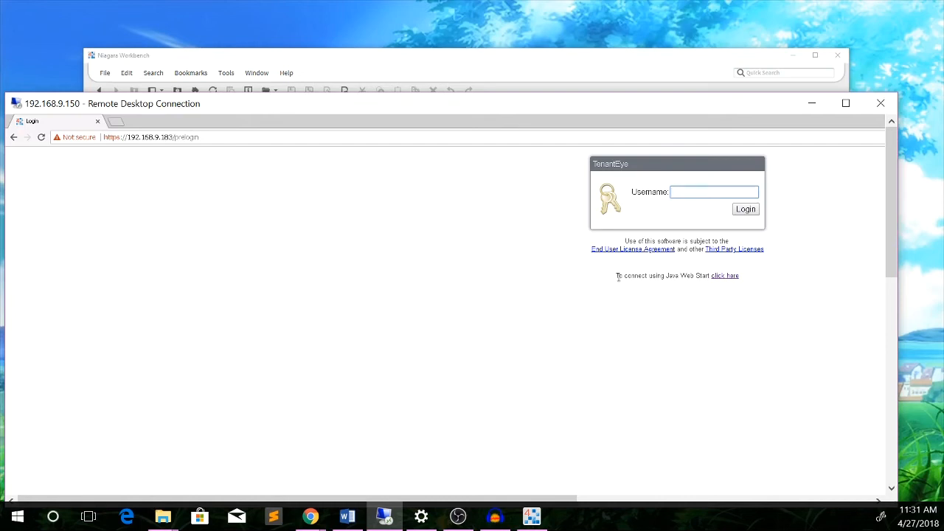
left_click_drag(618, 276, 666, 275)
left_click(730, 292)
Start the Java Web Start connection and keep the downloaded TenantEye.jnlp file.
left_click(725, 276)
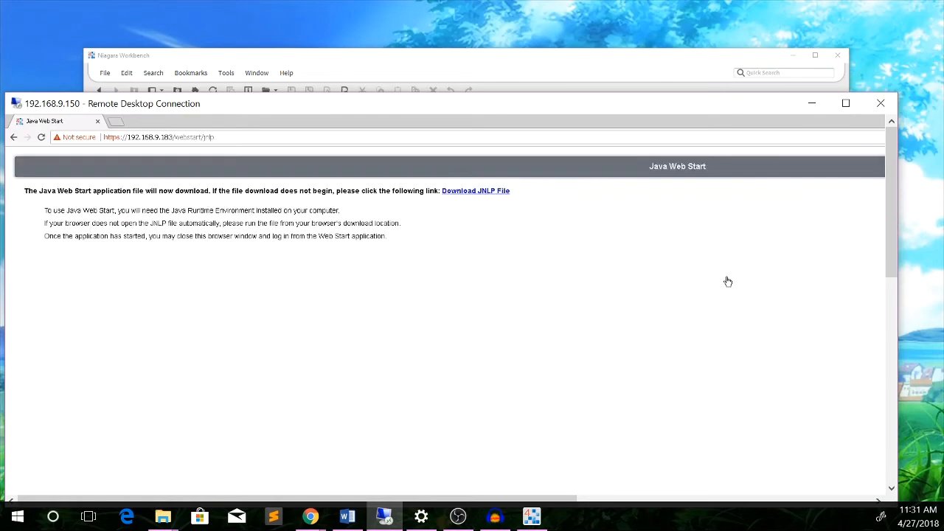
left_click_drag(892, 175, 892, 323)
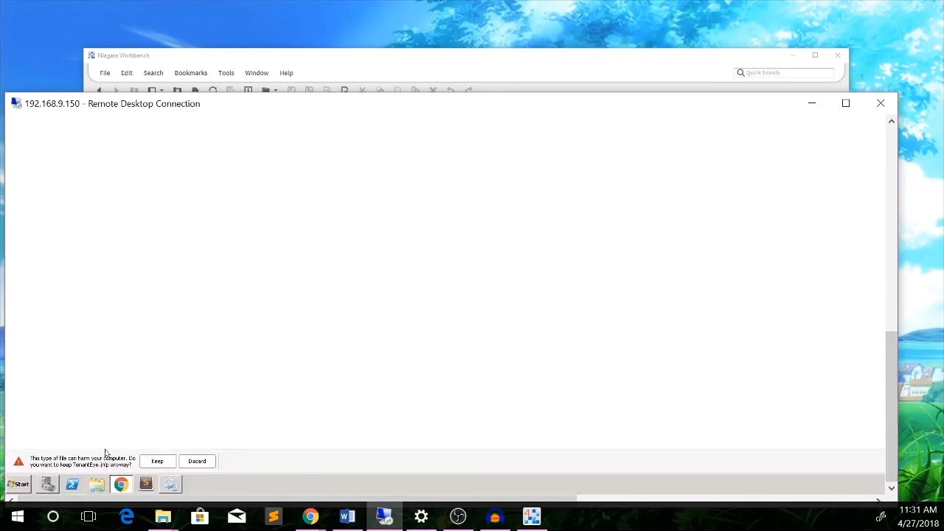
left_click(155, 464)
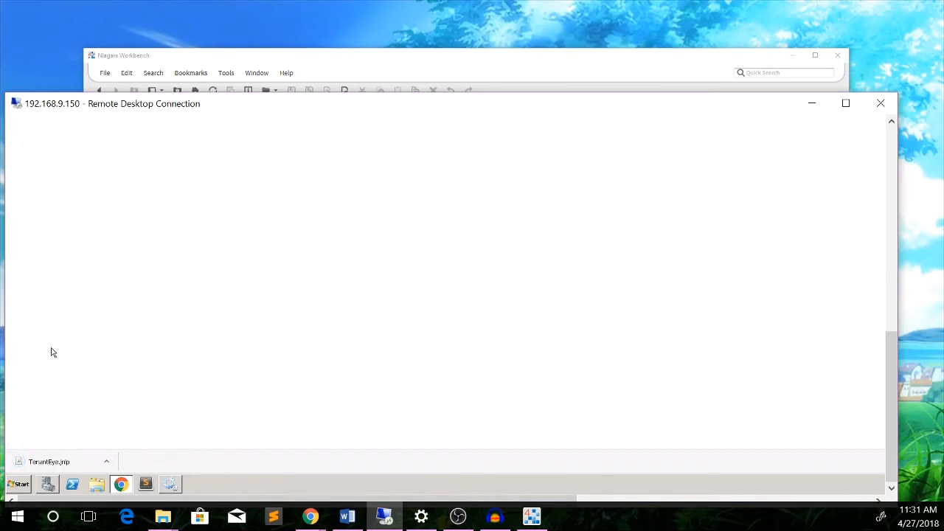
Open TenantEye.jnlp, accept the security warning, and allow wbapplet.jar to run.
left_click(51, 465)
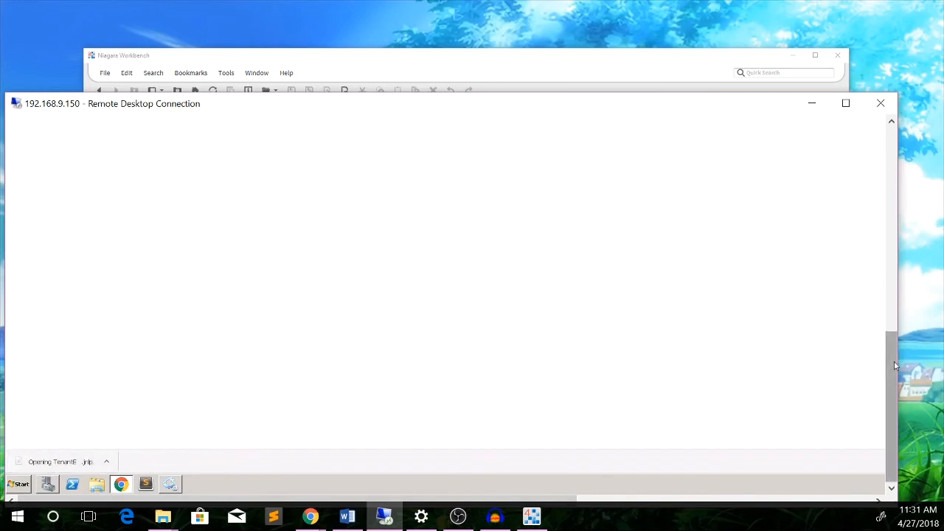
left_click_drag(895, 366, 866, 244)
left_click(743, 380)
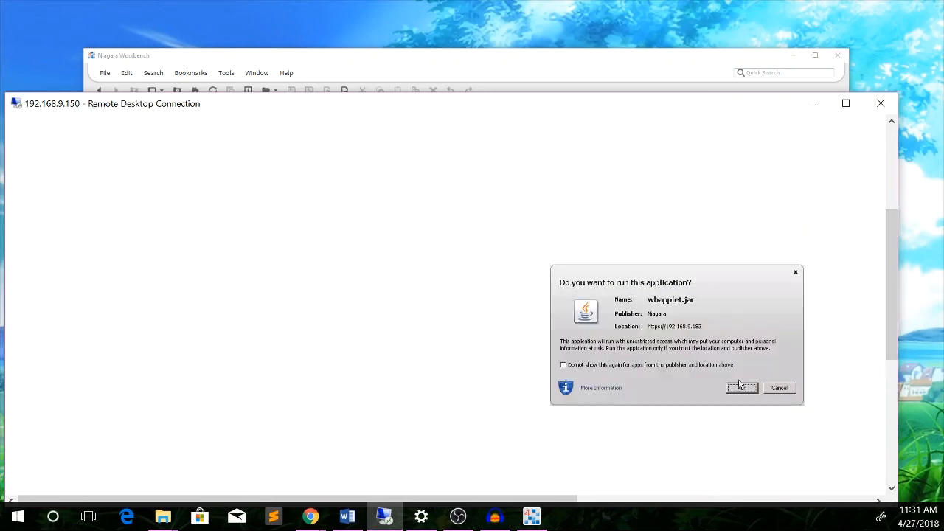
left_click(741, 388)
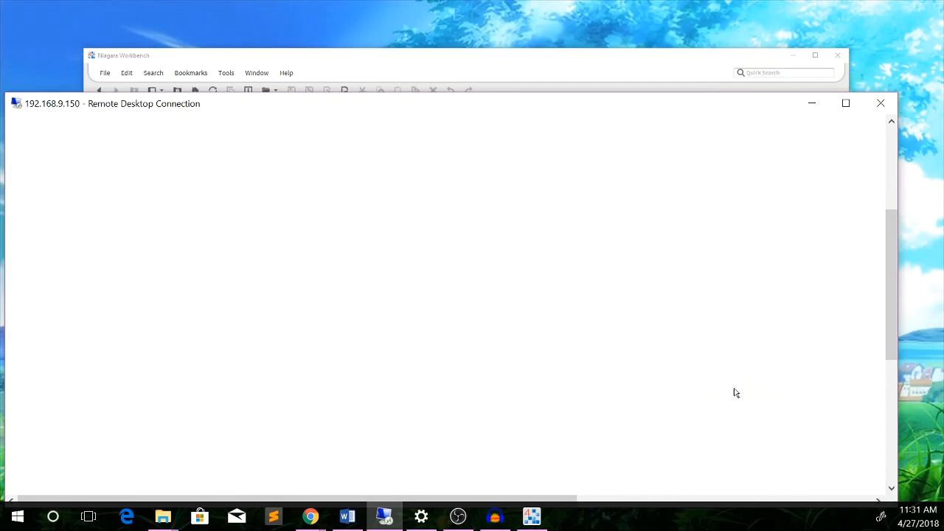
Log in to the TenantEye station as the manager user with its password.
left_click_drag(890, 248, 886, 160)
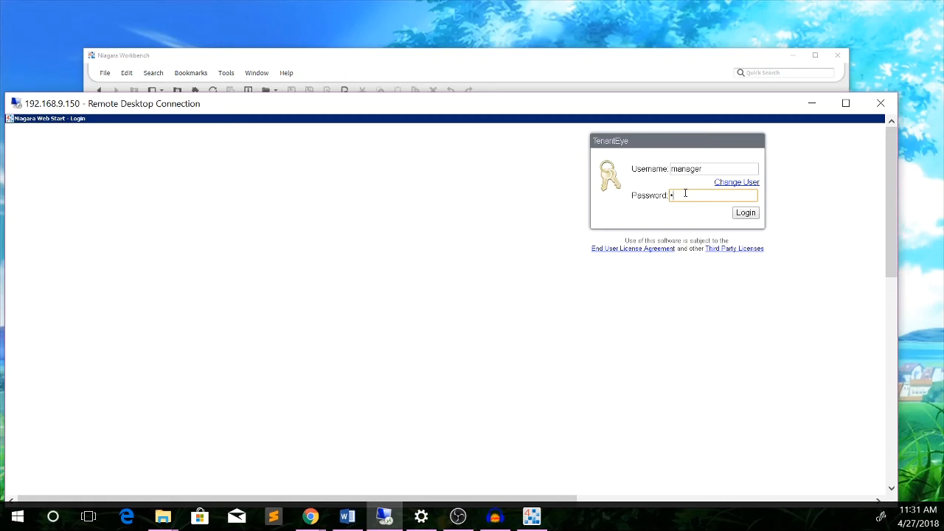
type("*********")
left_click(745, 214)
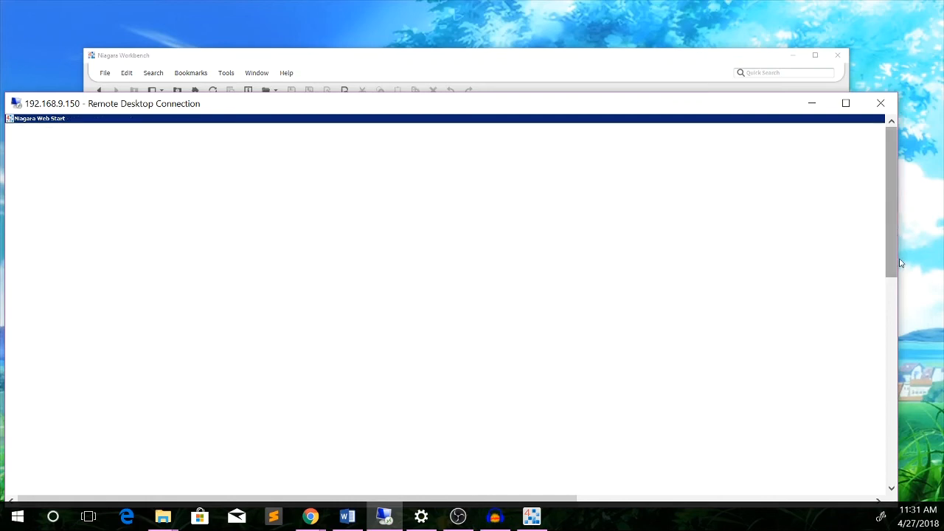
Once Kodaro TenantEye loads, go to its Owner Setup page.
left_click_drag(894, 263, 889, 332)
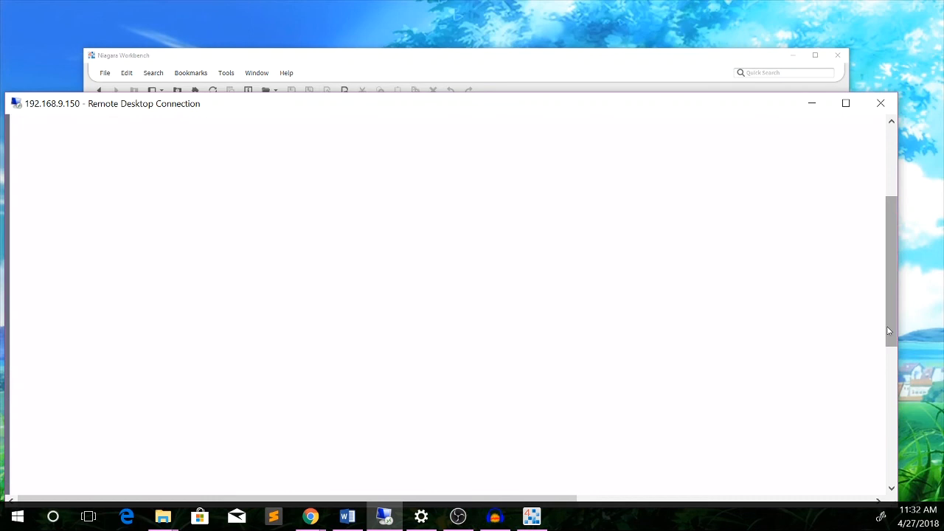
left_click_drag(890, 331, 878, 270)
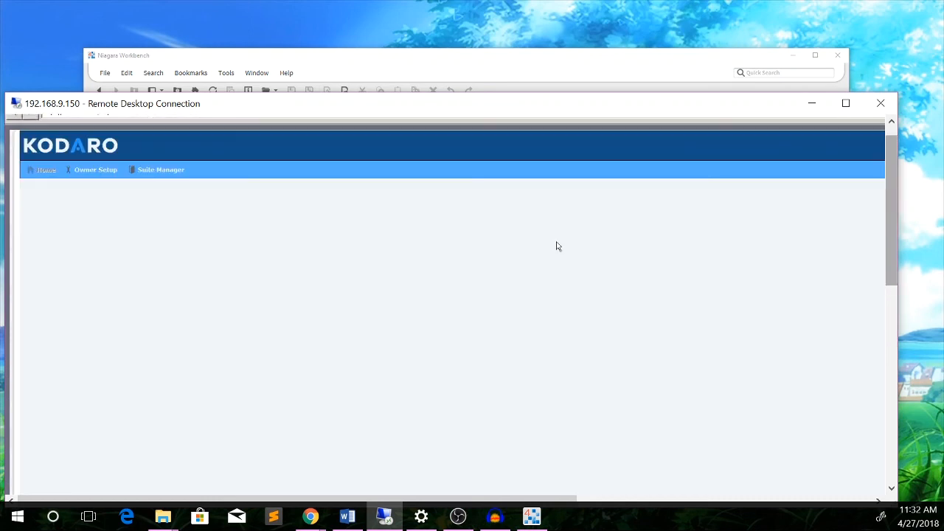
left_click(101, 177)
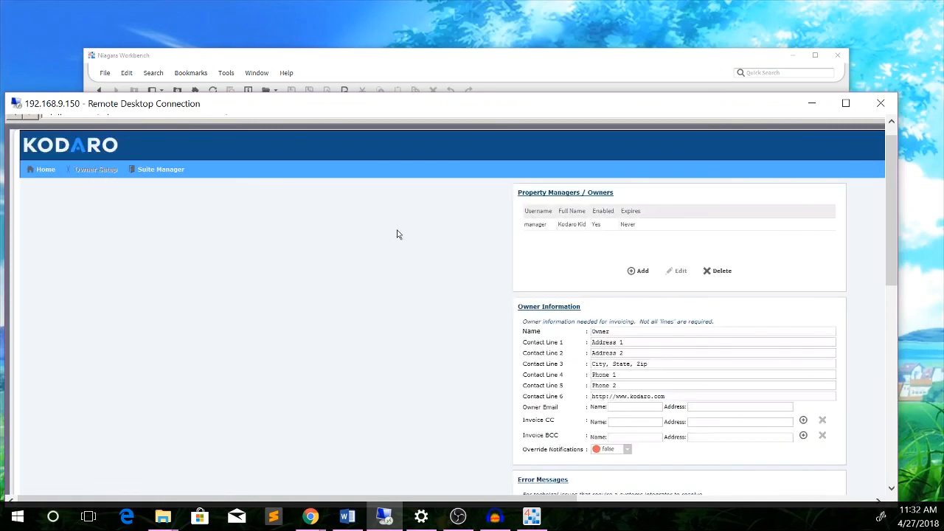